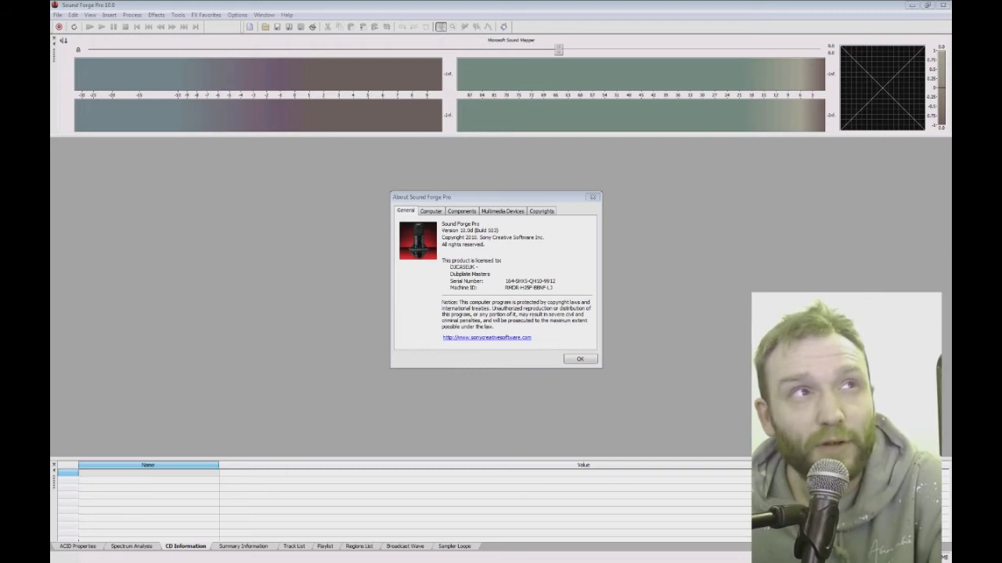
- Switch to a Windows Explorer window showing D:\_Music\_JUNGLE next to Sound Forge's About box
{"action": "key", "text": "alt+Tab"}
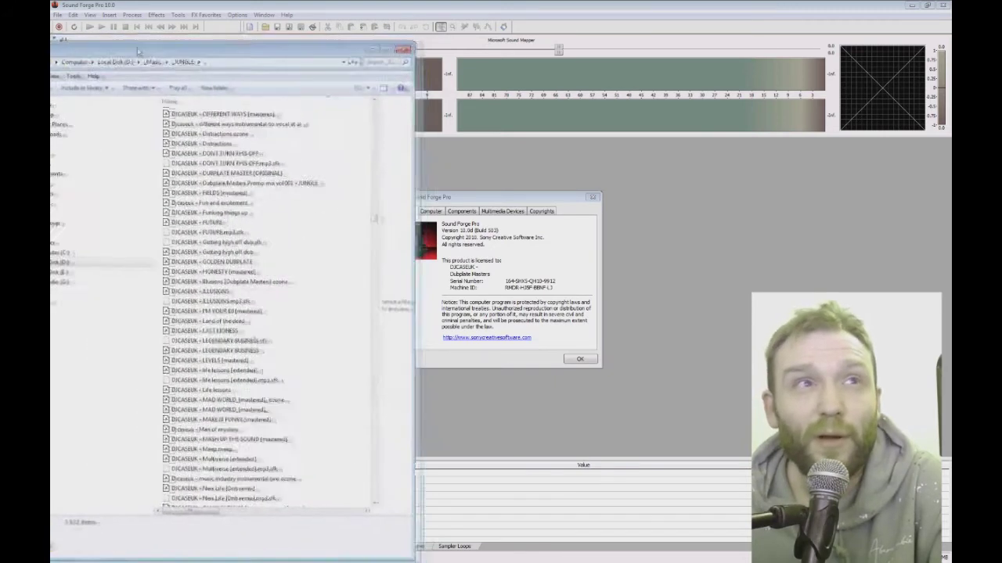
- Load DJCASEUK - DONT TURN THIS OFF.mp3 into Sound Forge, then minimize Explorer and dismiss About
{"action": "left_click", "coordinate": [287, 146]}
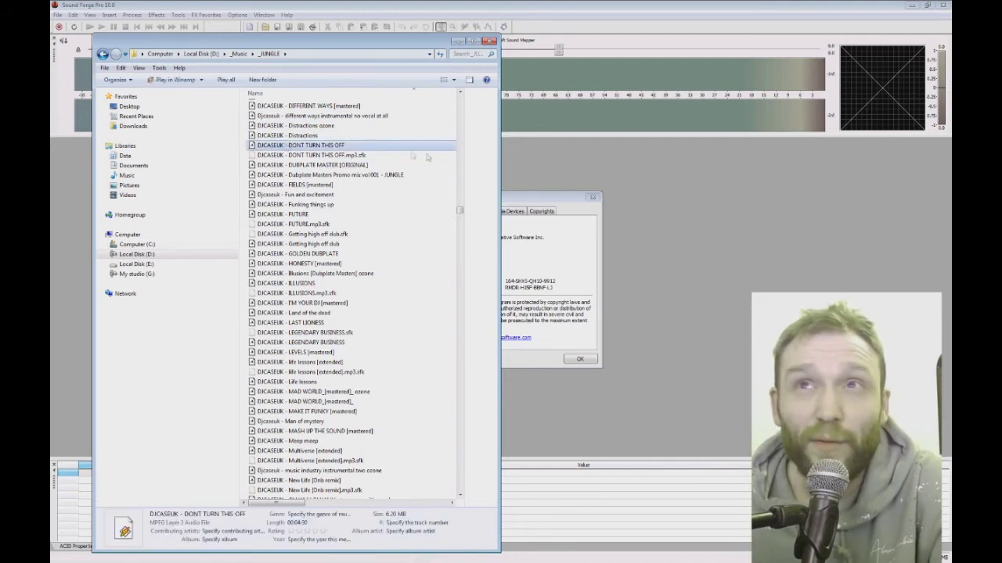
{"action": "left_click_drag", "start_coordinate": [550, 179], "coordinate": [551, 182]}
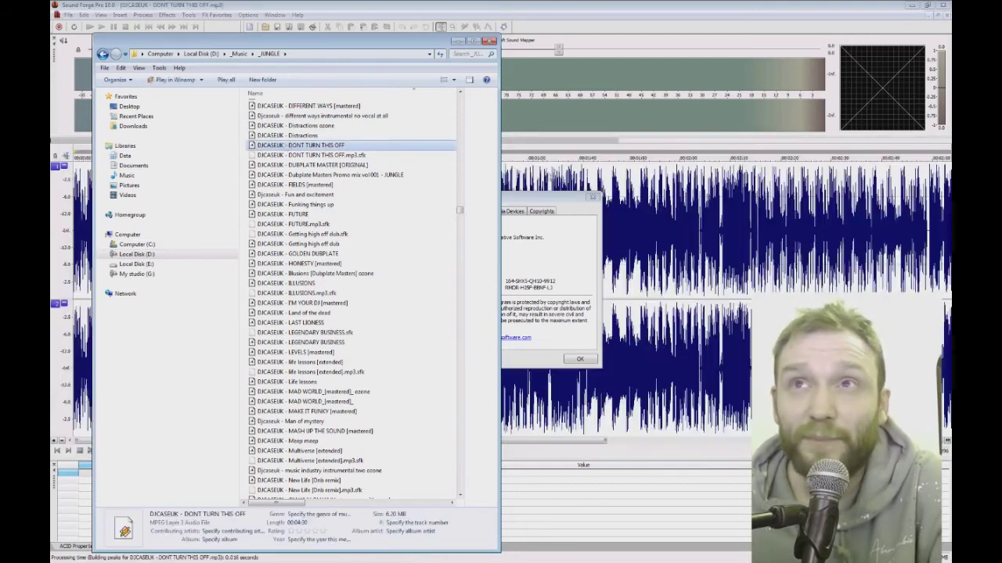
{"action": "left_click", "coordinate": [458, 41]}
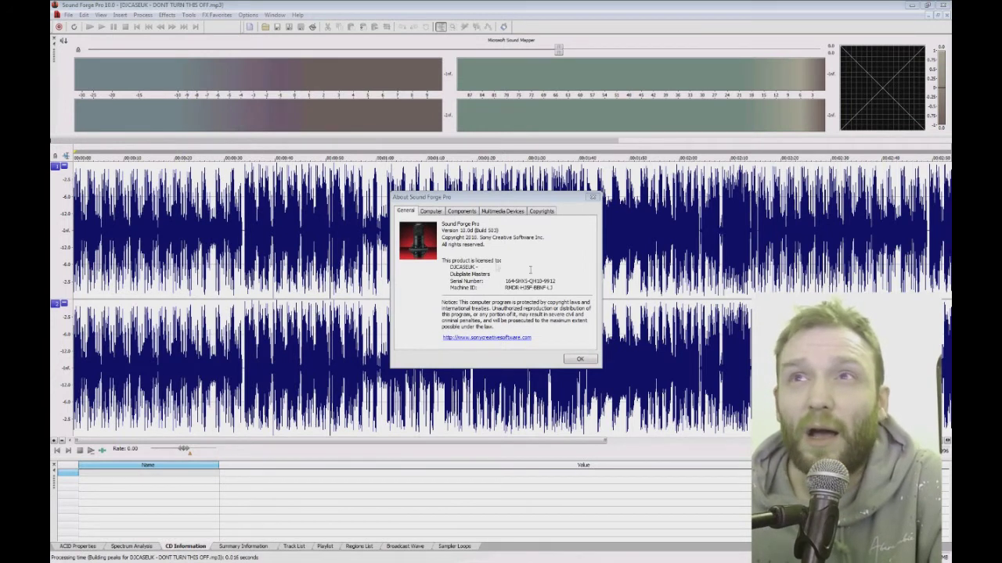
{"action": "left_click", "coordinate": [580, 360]}
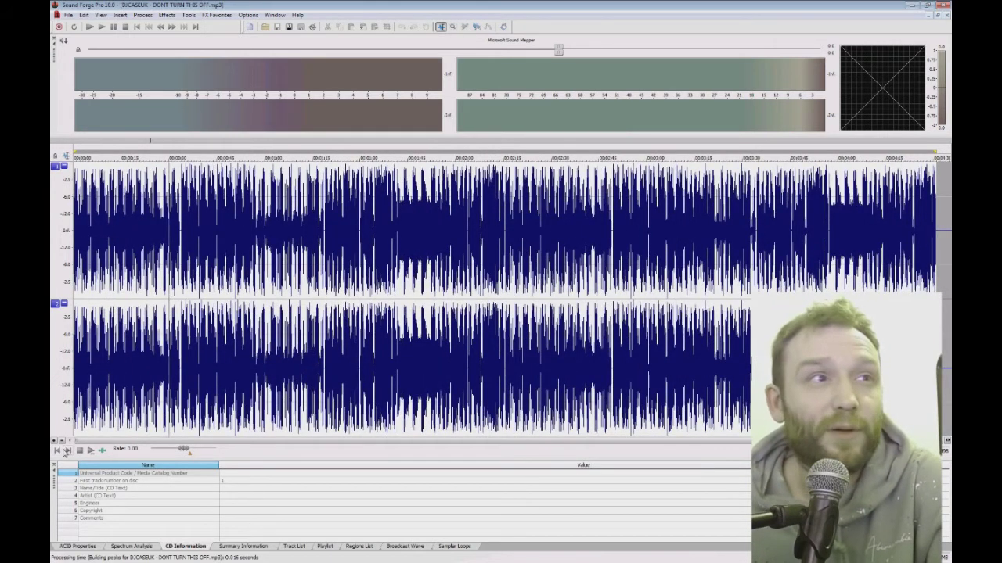
{"action": "left_click", "coordinate": [59, 451]}
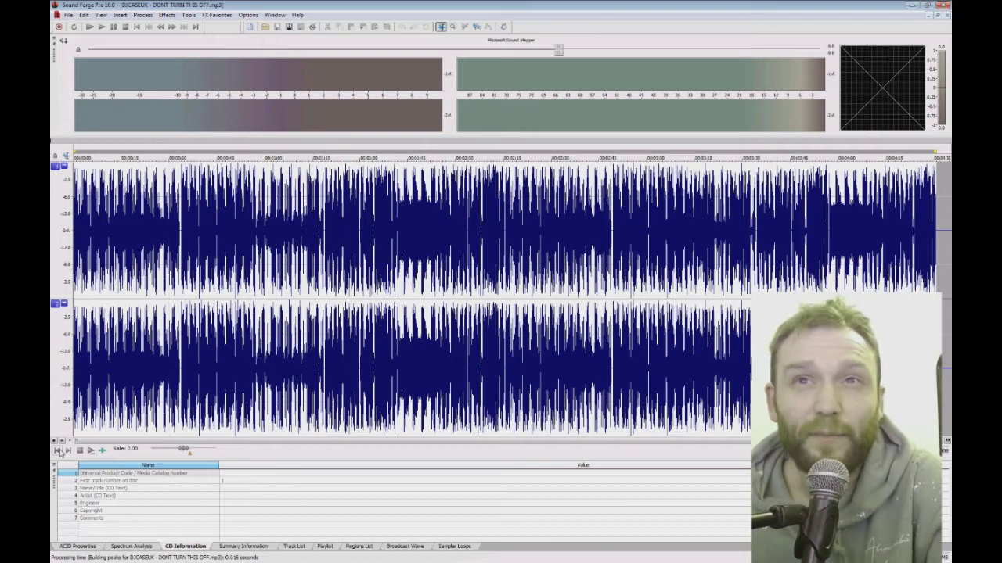
{"action": "scroll", "coordinate": [111, 444], "scroll_direction": "up", "scroll_amount": 2}
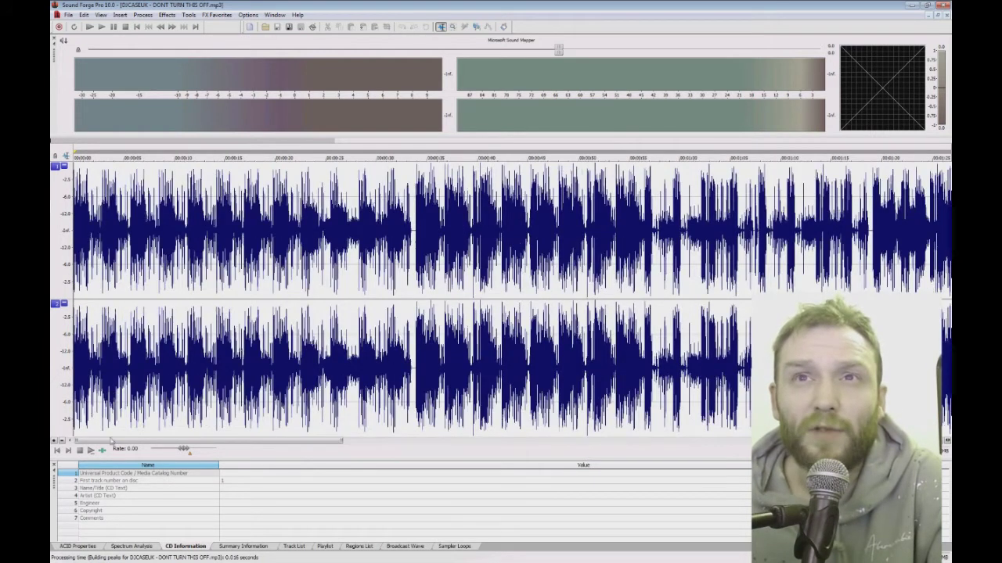
{"action": "left_click", "coordinate": [91, 451]}
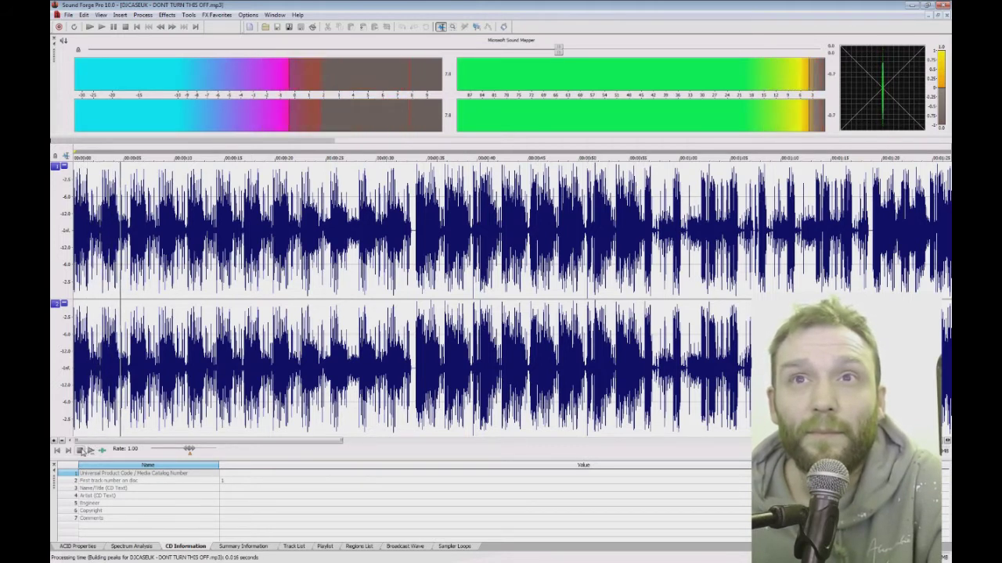
{"action": "left_click", "coordinate": [80, 451]}
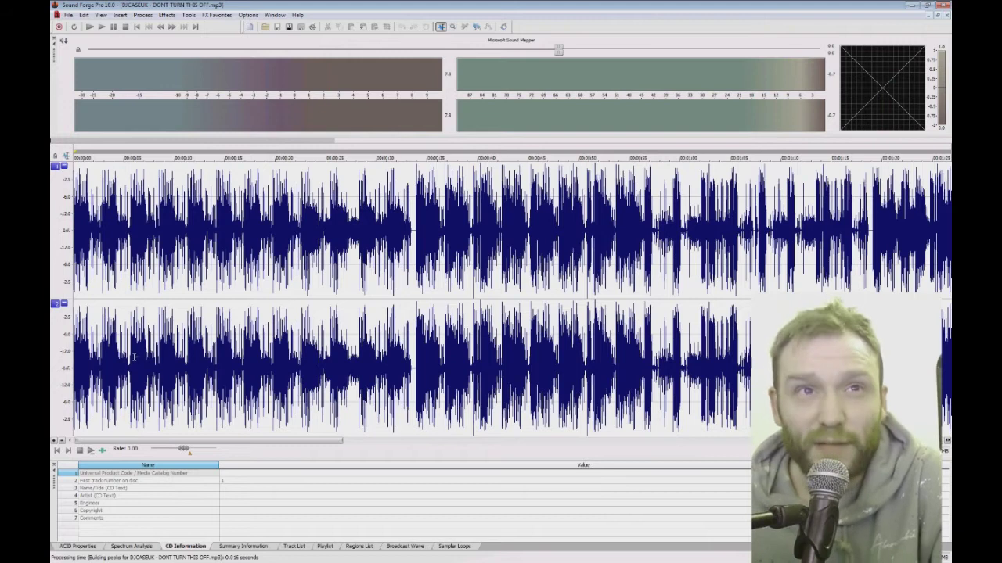
- Zoom in to the first drum transient at the track start, place a marker there, and zoom out
{"action": "scroll", "coordinate": [135, 357], "scroll_direction": "up", "scroll_amount": 5}
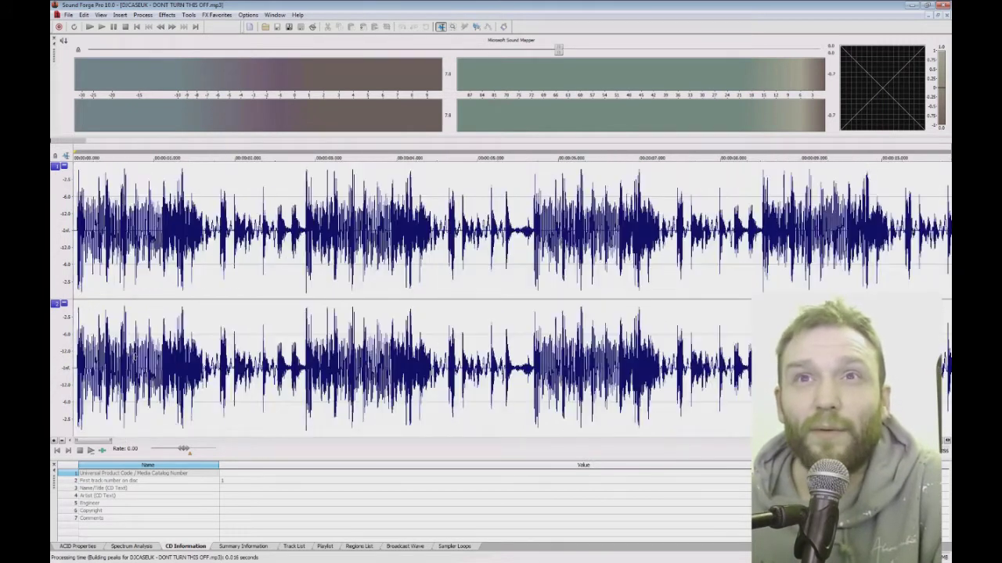
{"action": "scroll", "coordinate": [94, 362], "scroll_direction": "up", "scroll_amount": 4}
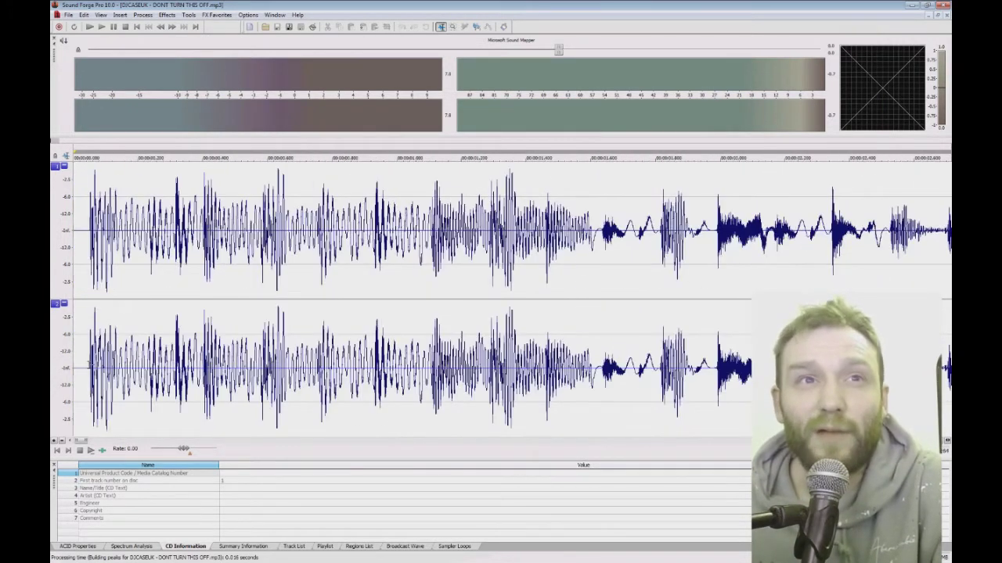
{"action": "scroll", "coordinate": [94, 370], "scroll_direction": "up", "scroll_amount": 1}
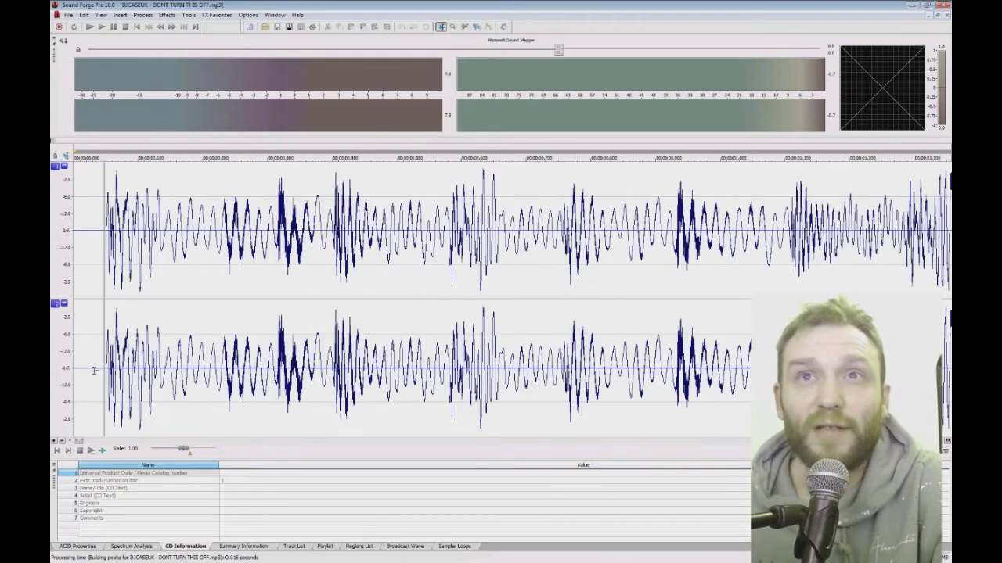
{"action": "scroll", "coordinate": [103, 406], "scroll_direction": "down", "scroll_amount": 10}
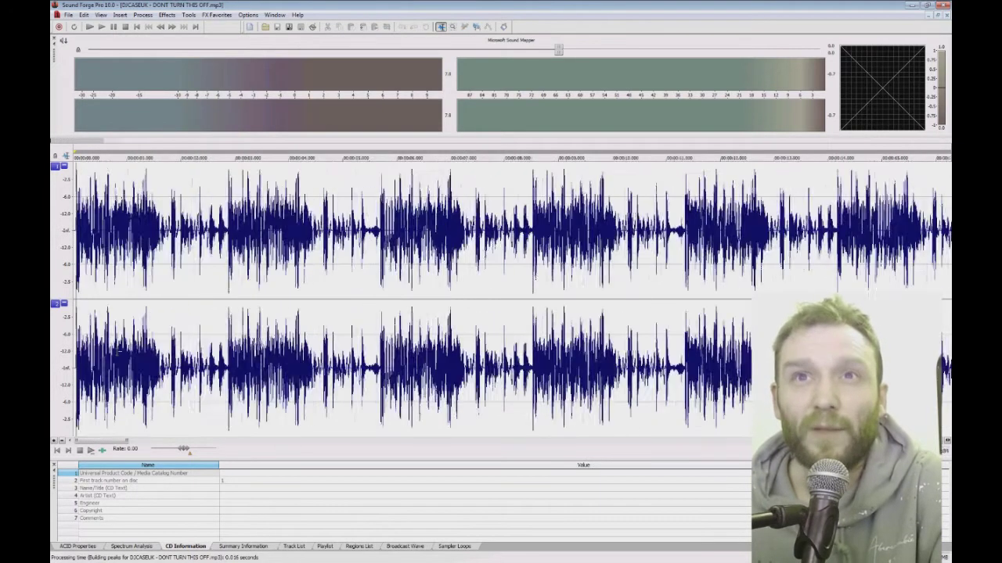
{"action": "scroll", "coordinate": [123, 356], "scroll_direction": "up", "scroll_amount": 3}
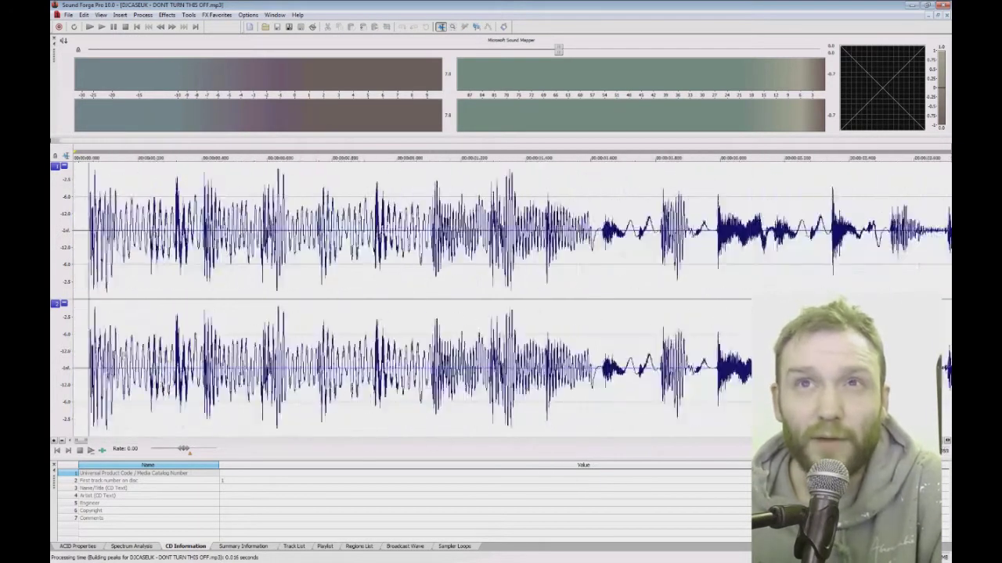
{"action": "scroll", "coordinate": [123, 356], "scroll_direction": "down", "scroll_amount": 3}
{"action": "scroll", "coordinate": [123, 356], "scroll_direction": "up", "scroll_amount": 8}
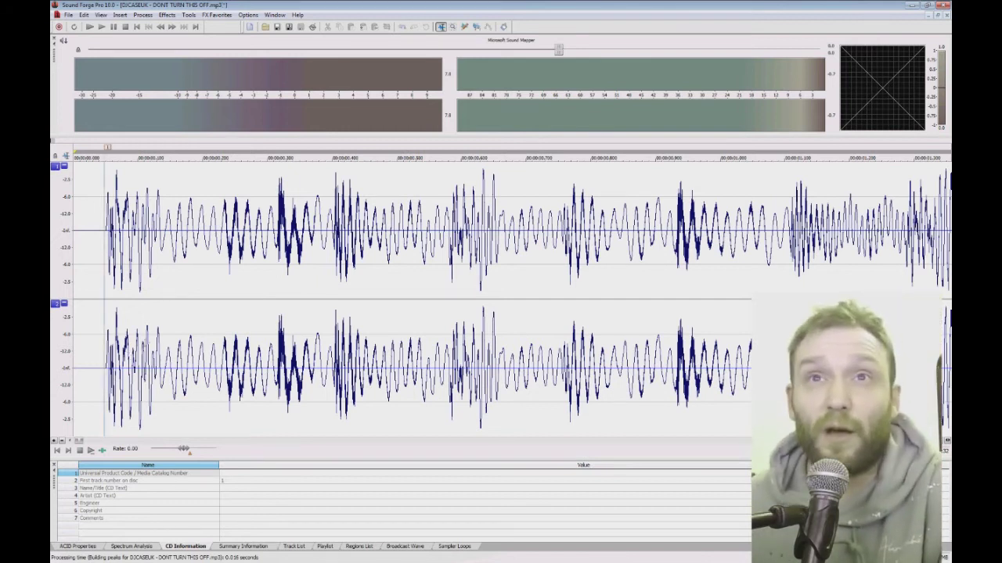
{"action": "scroll", "coordinate": [141, 360], "scroll_direction": "down", "scroll_amount": 8}
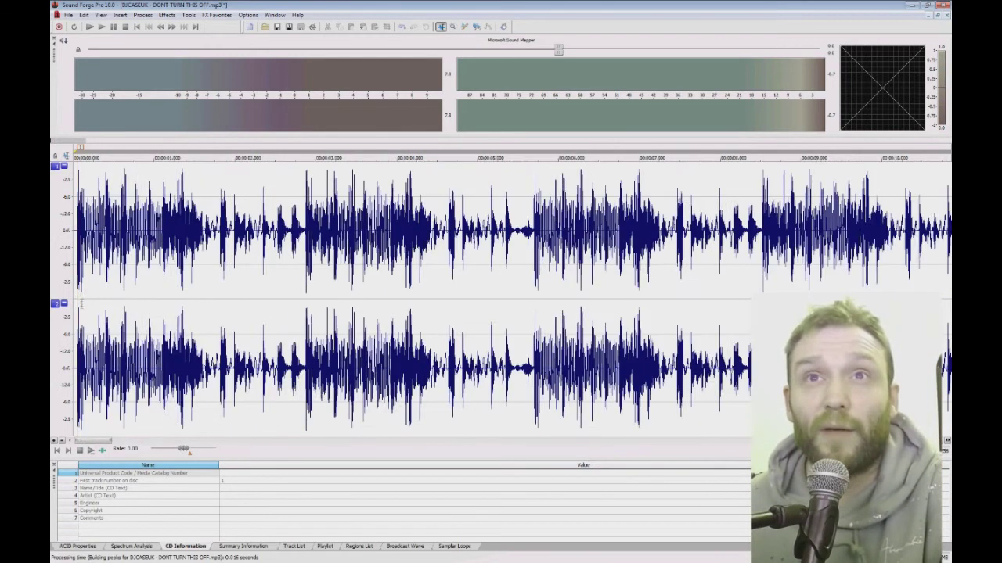
{"action": "scroll", "coordinate": [164, 357], "scroll_direction": "down", "scroll_amount": 2}
- Audition the intro, then place a second marker on the repeating hit near 5 seconds
{"action": "scroll", "coordinate": [165, 358], "scroll_direction": "up", "scroll_amount": 8}
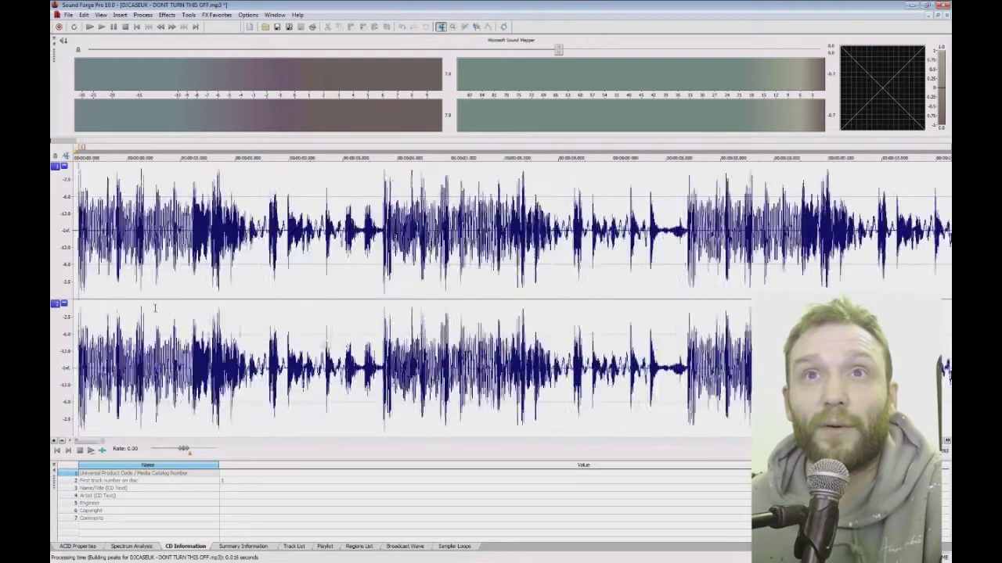
{"action": "left_click", "coordinate": [91, 451]}
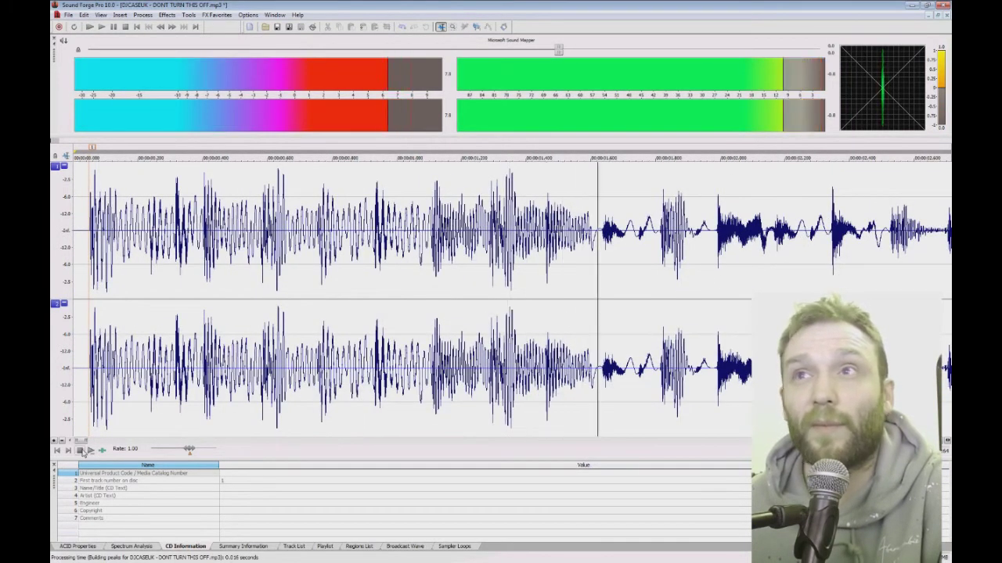
{"action": "scroll", "coordinate": [82, 452], "scroll_direction": "down", "scroll_amount": 4}
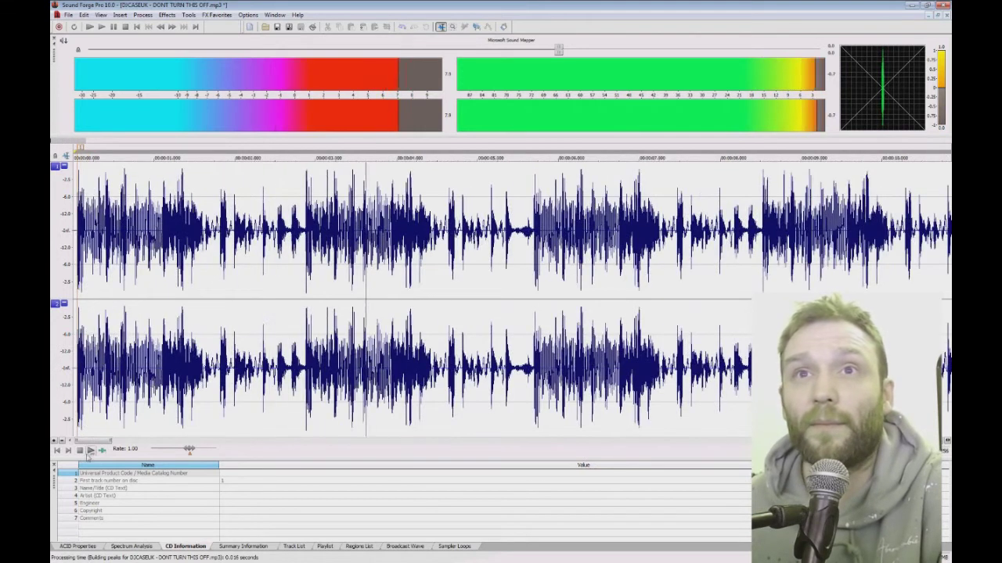
{"action": "left_click", "coordinate": [80, 451]}
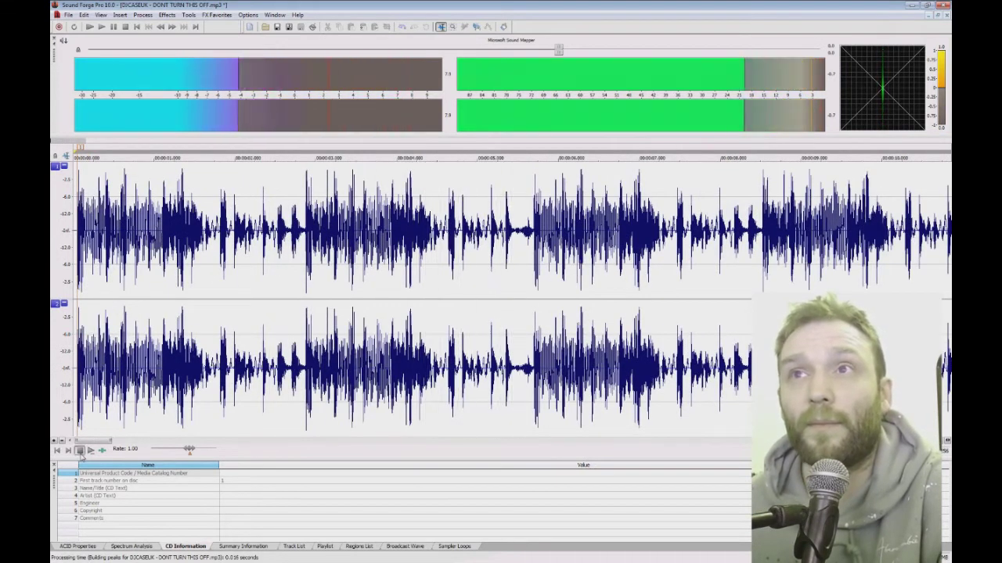
{"action": "left_click", "coordinate": [530, 351]}
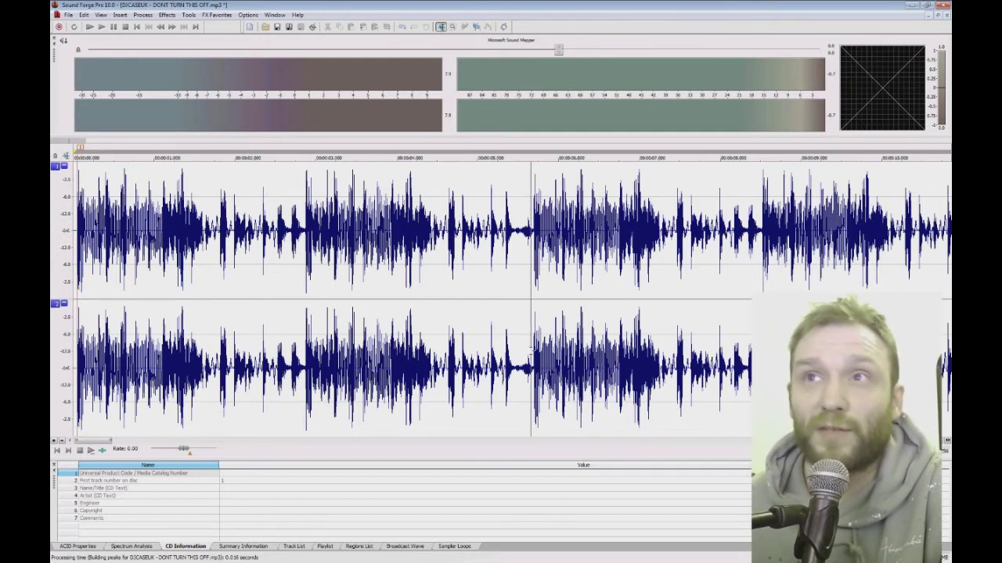
{"action": "scroll", "coordinate": [518, 354], "scroll_direction": "up", "scroll_amount": 4}
{"action": "scroll", "coordinate": [516, 357], "scroll_direction": "up", "scroll_amount": 3}
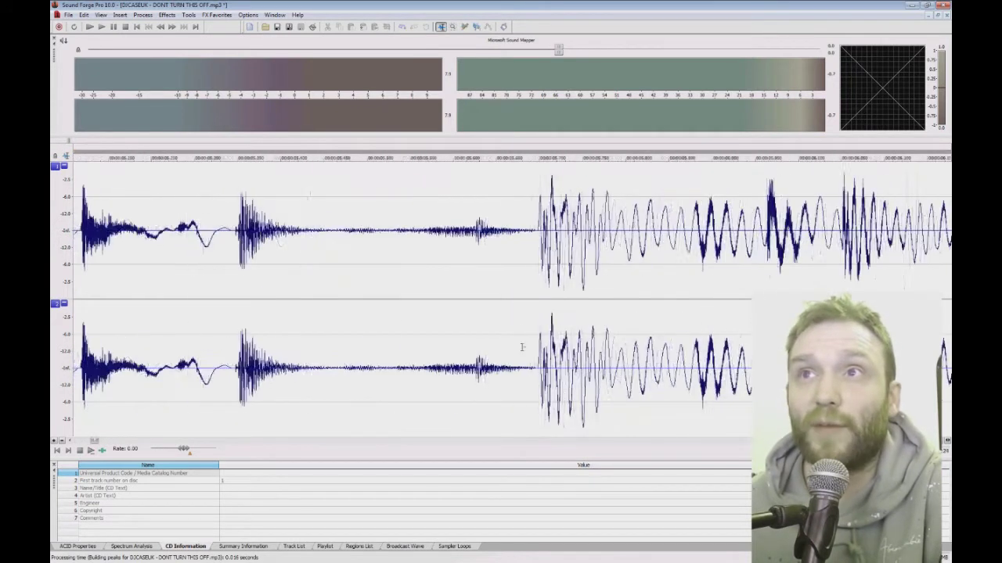
{"action": "scroll", "coordinate": [569, 349], "scroll_direction": "up", "scroll_amount": 3}
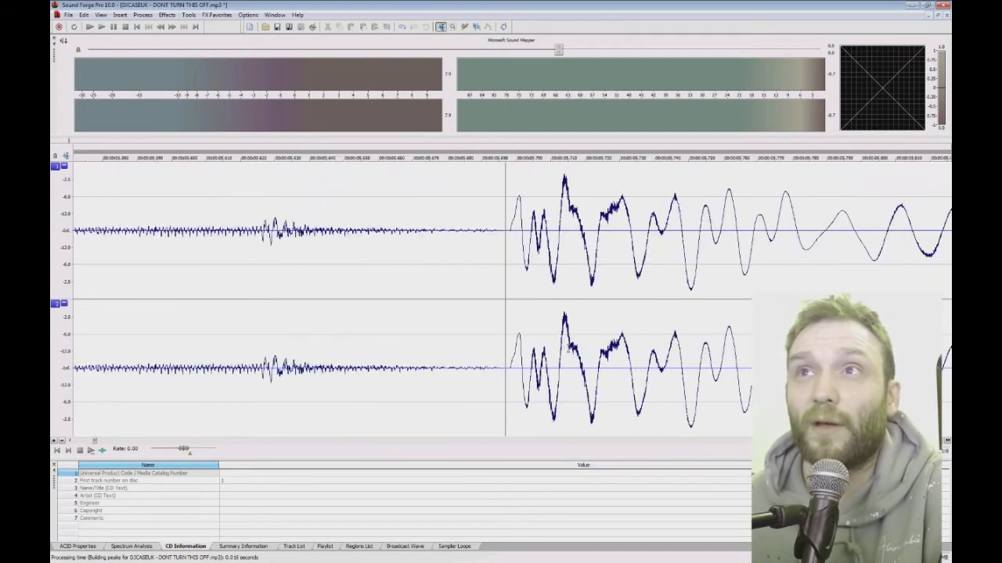
{"action": "scroll", "coordinate": [508, 332], "scroll_direction": "down", "scroll_amount": 10}
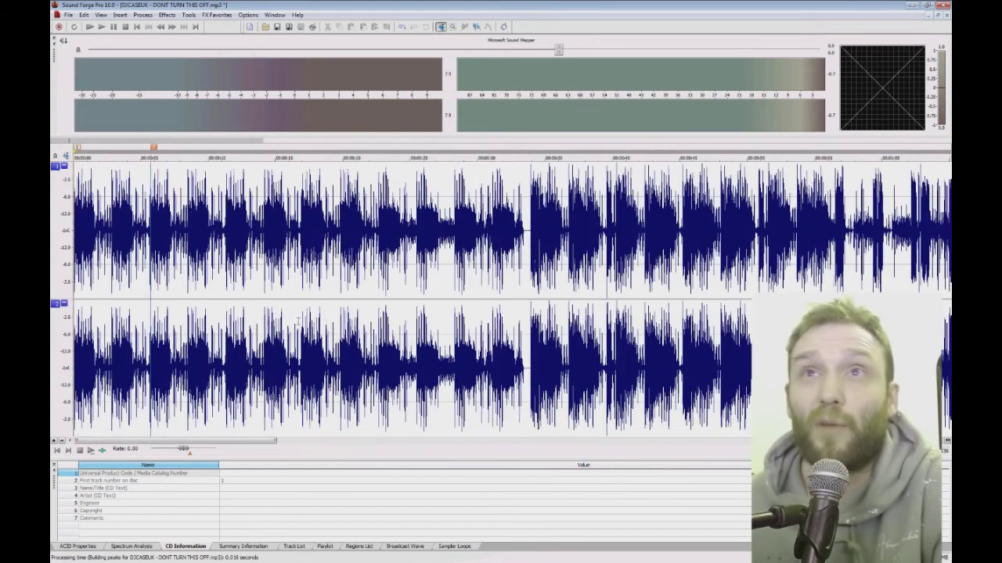
- Select the audio between the two markers and play it with looped playback enabled
{"action": "double_click", "coordinate": [106, 298]}
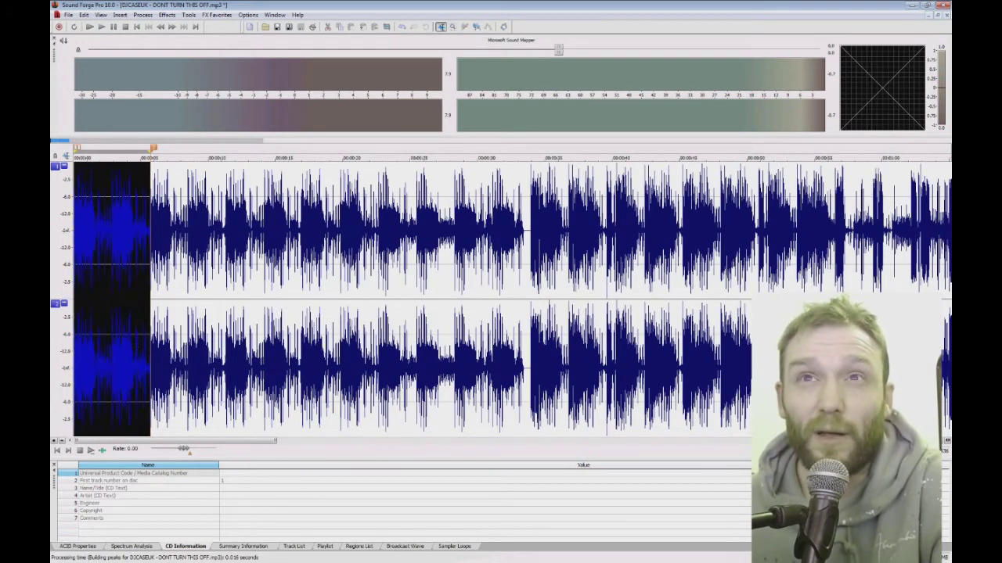
{"action": "left_click", "coordinate": [91, 451]}
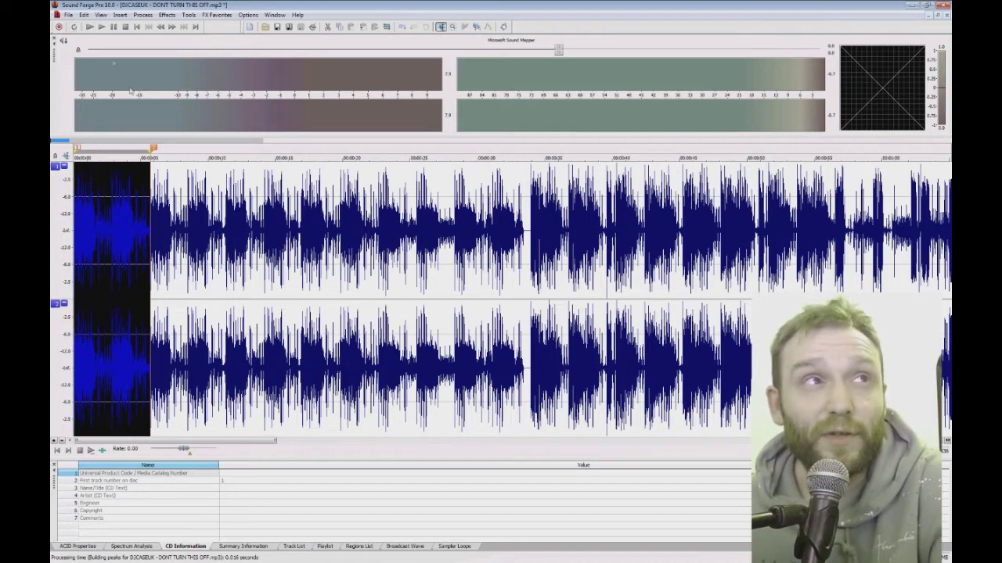
{"action": "left_click", "coordinate": [74, 27]}
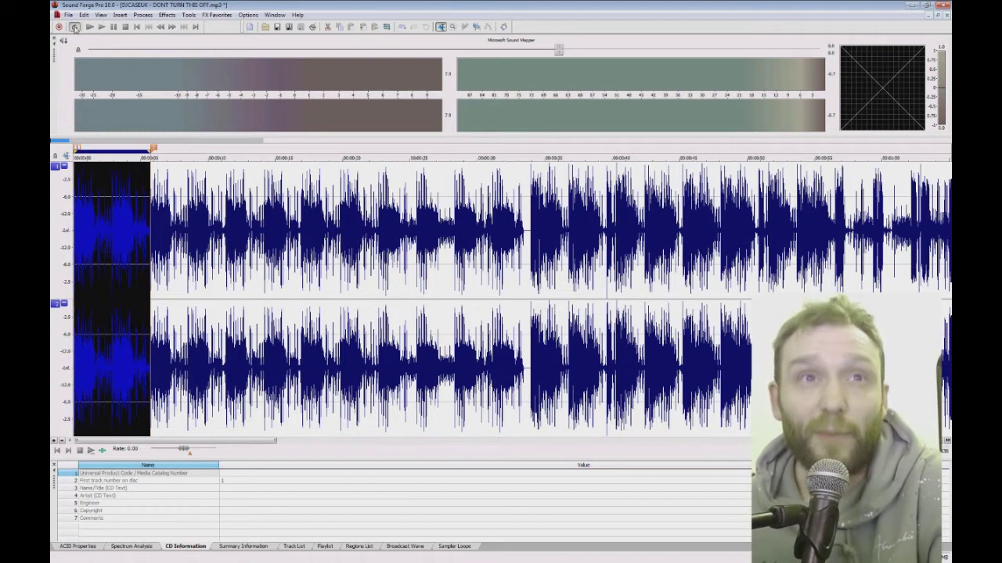
- Reselect the opening loop section and audition it again, then stop playback
{"action": "left_click", "coordinate": [57, 451]}
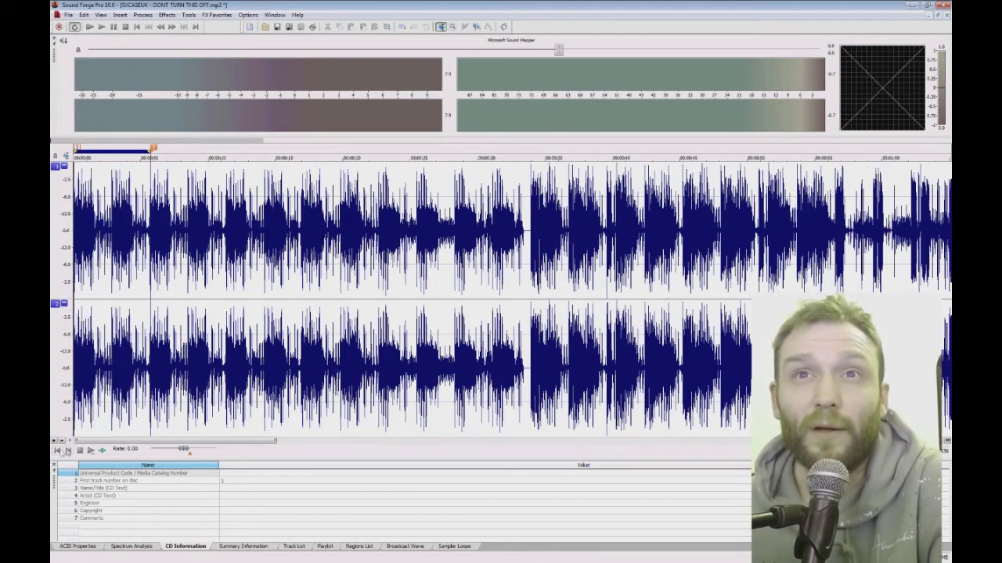
{"action": "double_click", "coordinate": [100, 316]}
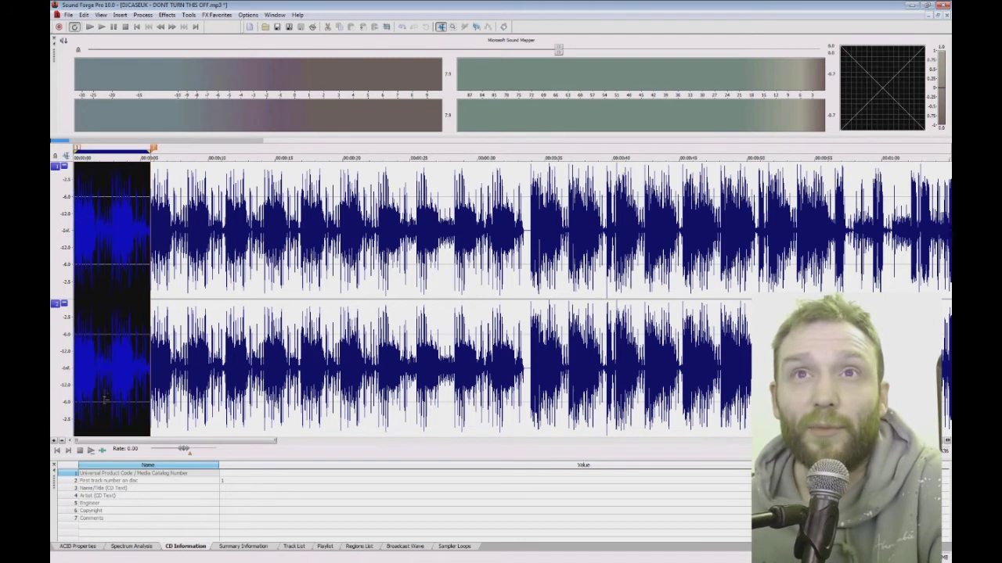
{"action": "left_click", "coordinate": [92, 451]}
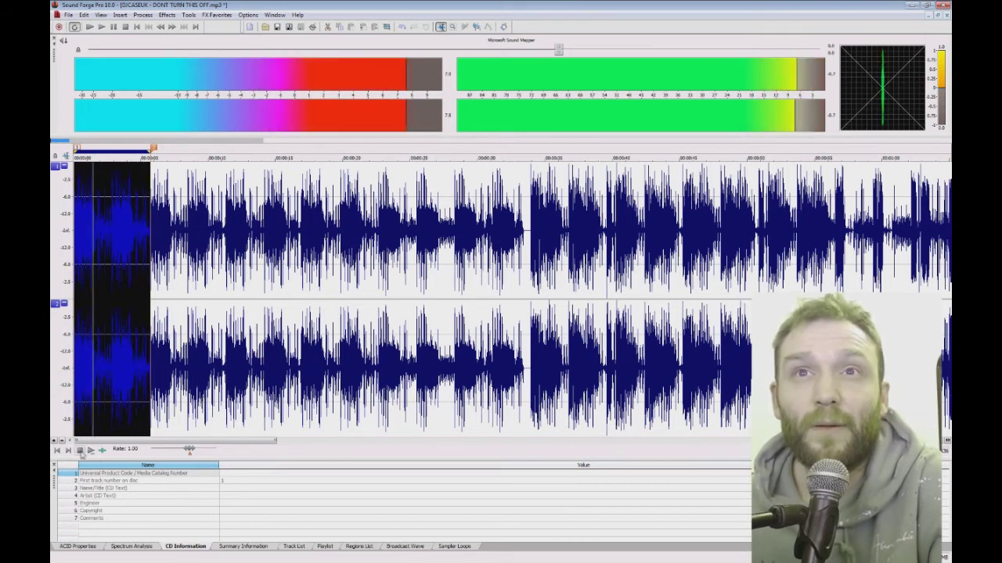
{"action": "left_click", "coordinate": [80, 452]}
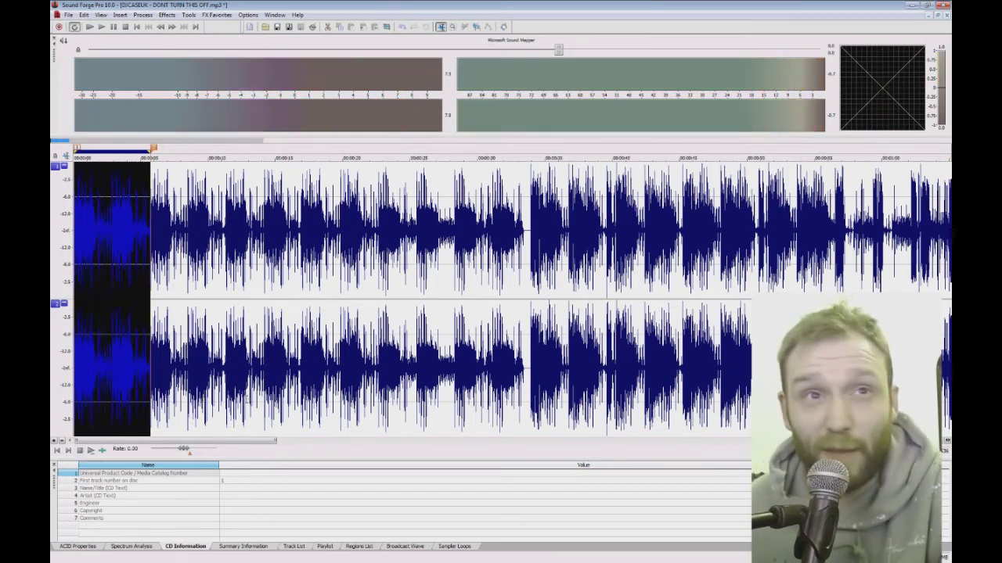
- Drag the loop end later, audition it, then pull it back to align with the 5-second marker
{"action": "scroll", "coordinate": [252, 365], "scroll_direction": "up", "scroll_amount": 5}
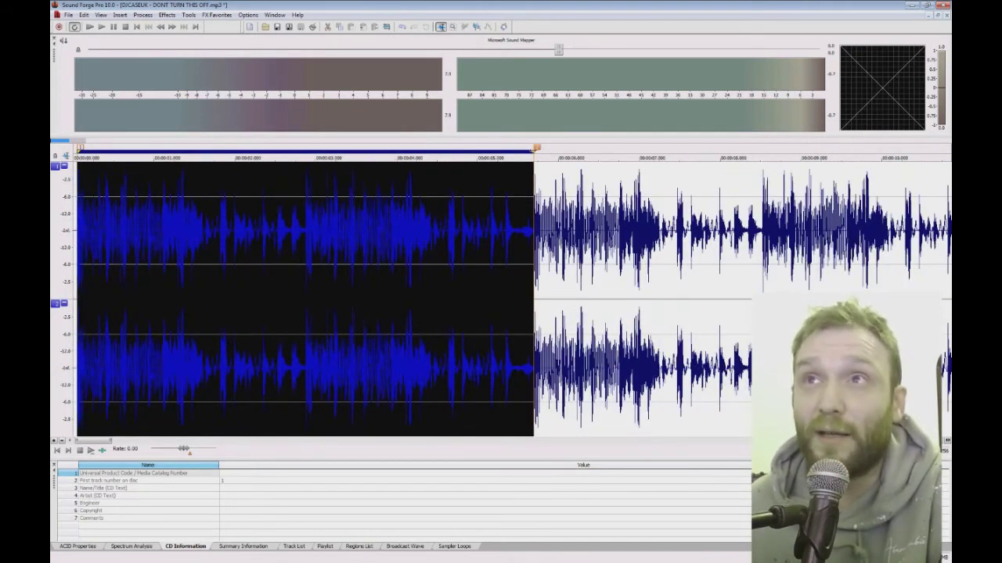
{"action": "left_click_drag", "start_coordinate": [540, 153], "coordinate": [551, 153]}
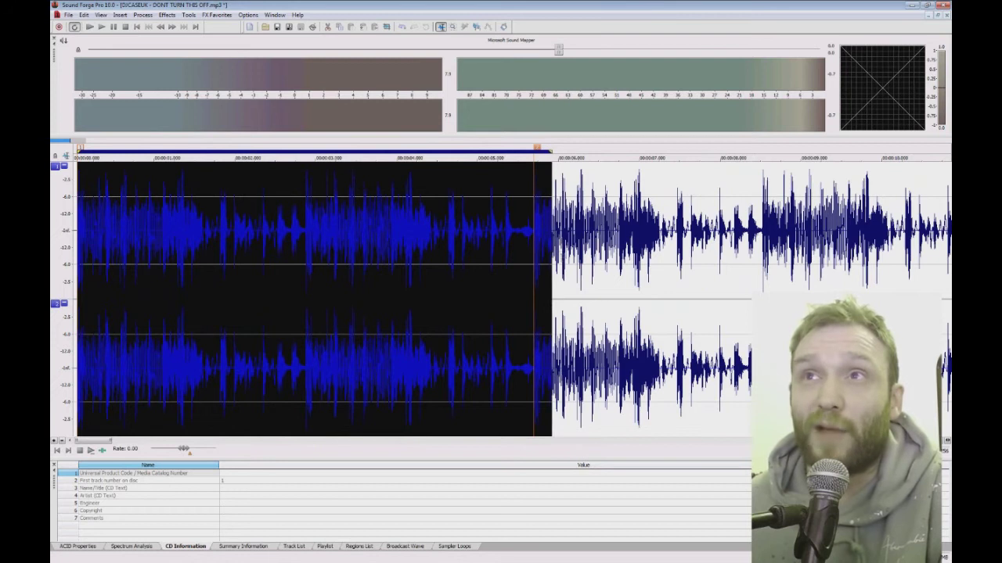
{"action": "scroll", "coordinate": [517, 298], "scroll_direction": "right", "scroll_amount": 1}
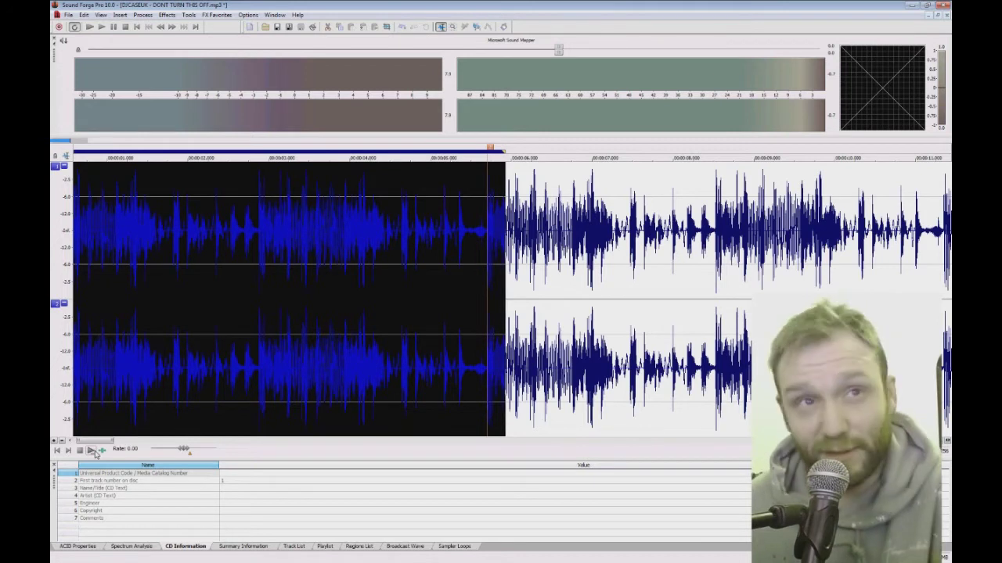
{"action": "left_click", "coordinate": [92, 451]}
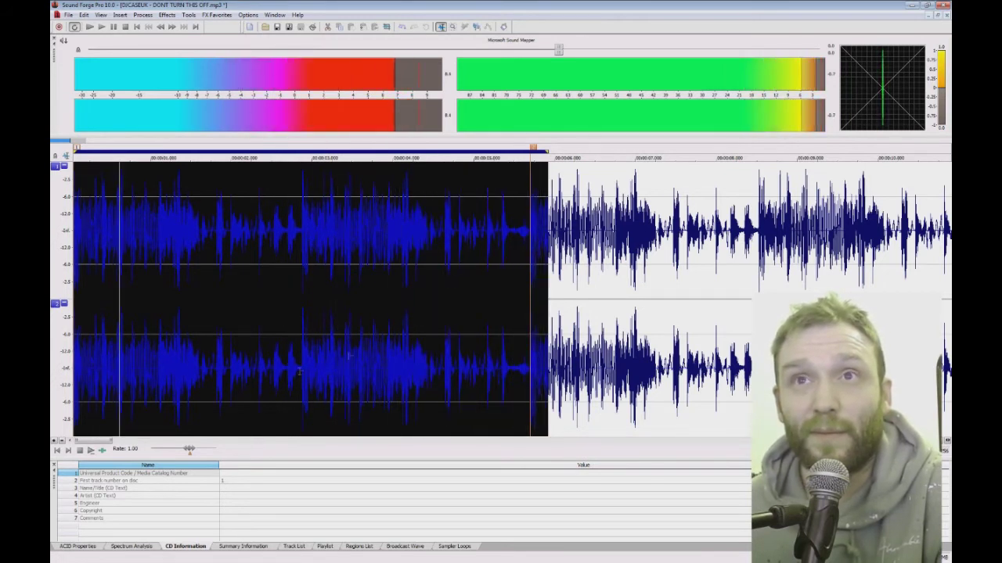
{"action": "key", "text": "space"}
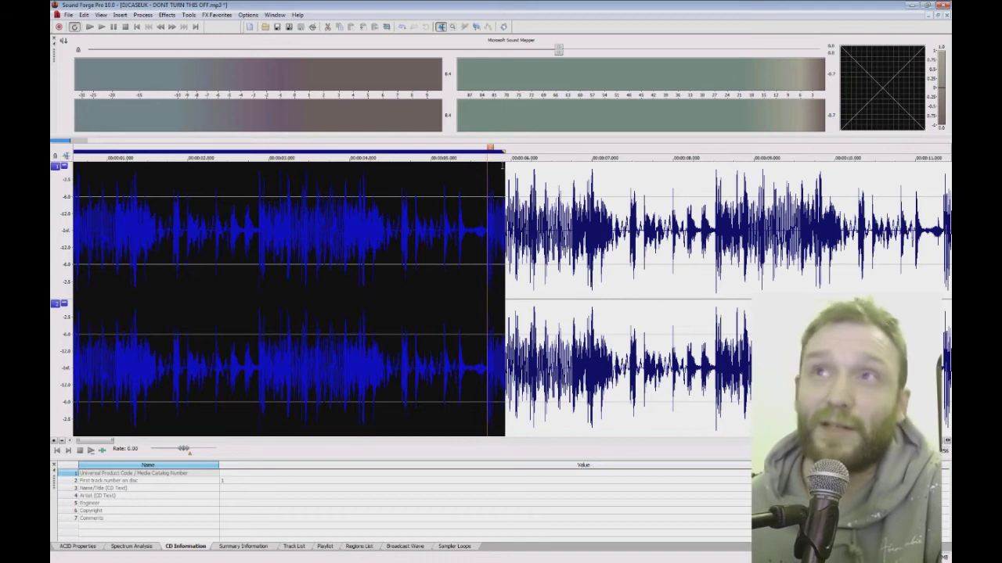
{"action": "left_click_drag", "start_coordinate": [501, 165], "coordinate": [487, 166]}
{"action": "scroll", "coordinate": [445, 313], "scroll_direction": "down", "scroll_amount": 4}
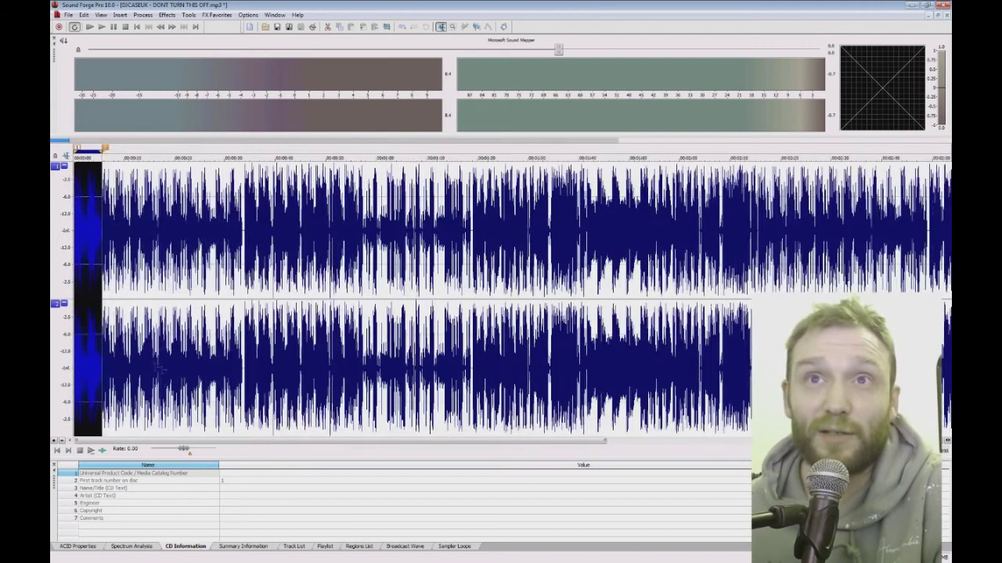
- Select from the track start to the loop end and paste it into a new file, Sound 1
{"action": "scroll", "coordinate": [159, 384], "scroll_direction": "up", "scroll_amount": 2}
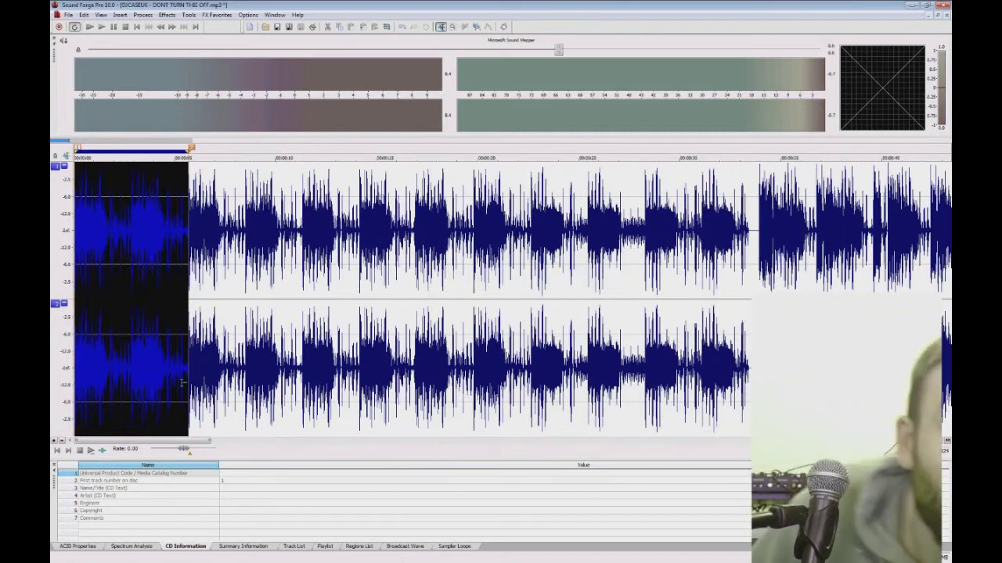
{"action": "left_click", "coordinate": [196, 375]}
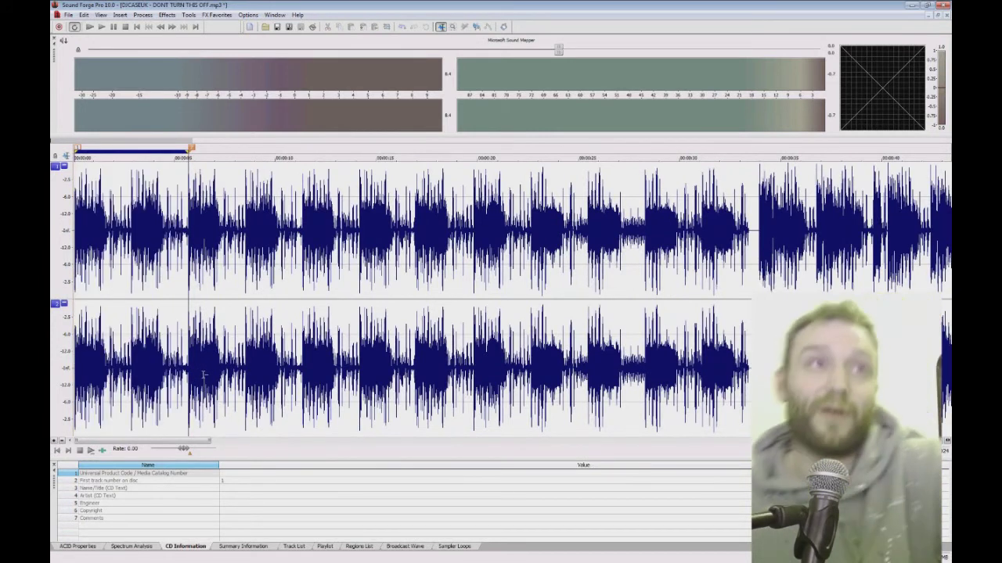
{"action": "double_click", "coordinate": [138, 302]}
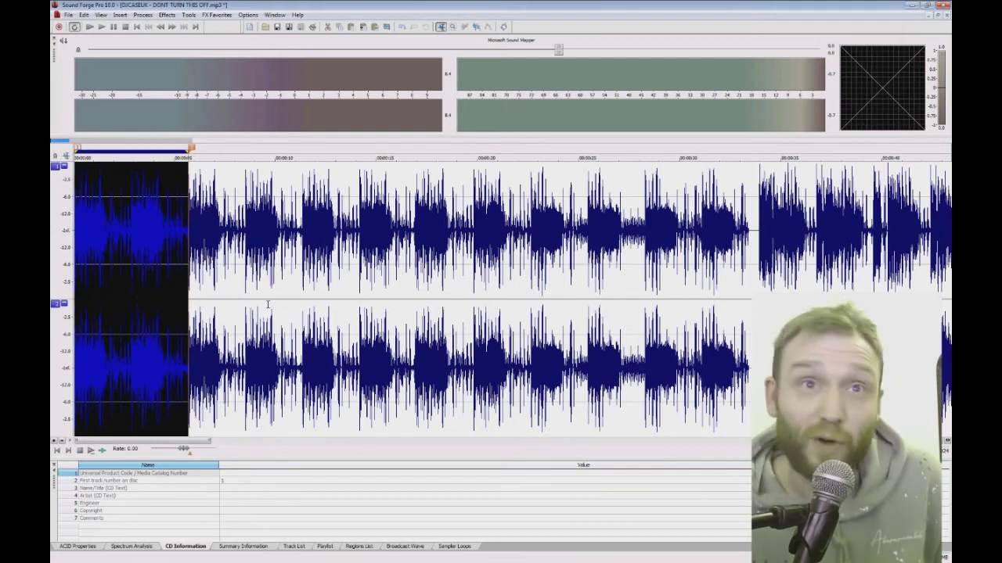
{"action": "key", "text": "ctrl+e"}
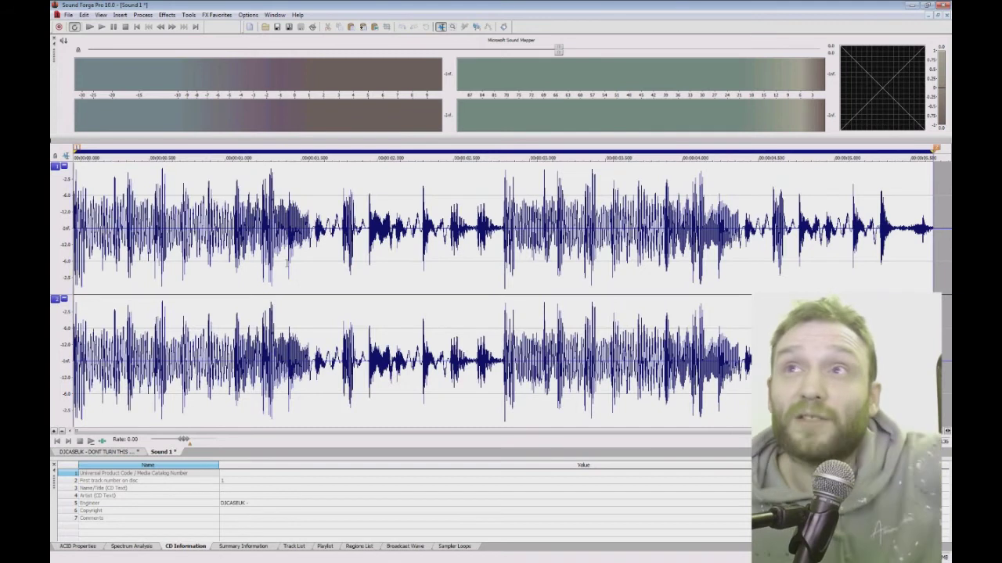
- Restore and place the Sound 1 window below the original, audition the loop, and begin its CD title
{"action": "left_click", "coordinate": [940, 16]}
{"action": "left_click_drag", "start_coordinate": [327, 157], "coordinate": [334, 226]}
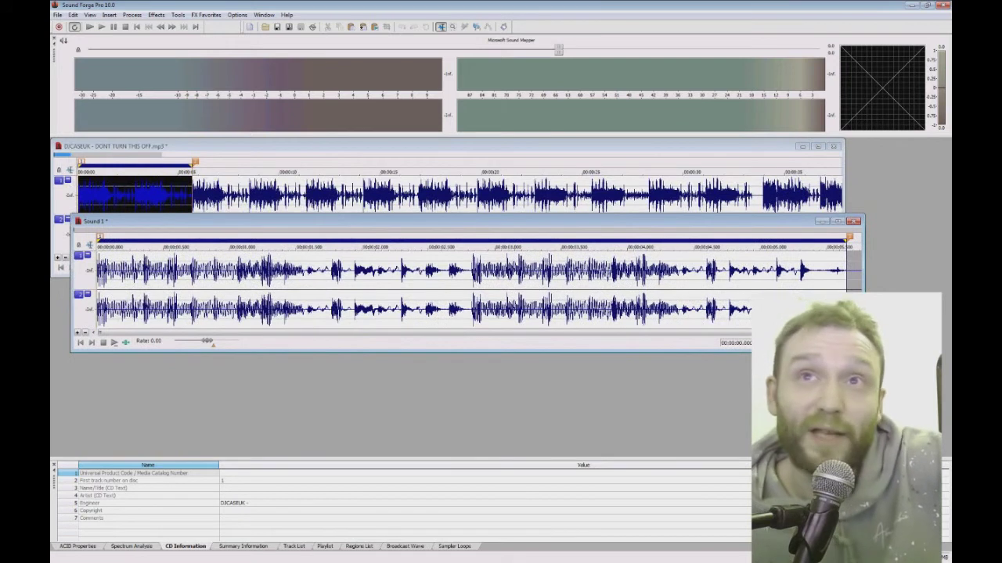
{"action": "left_click", "coordinate": [114, 343]}
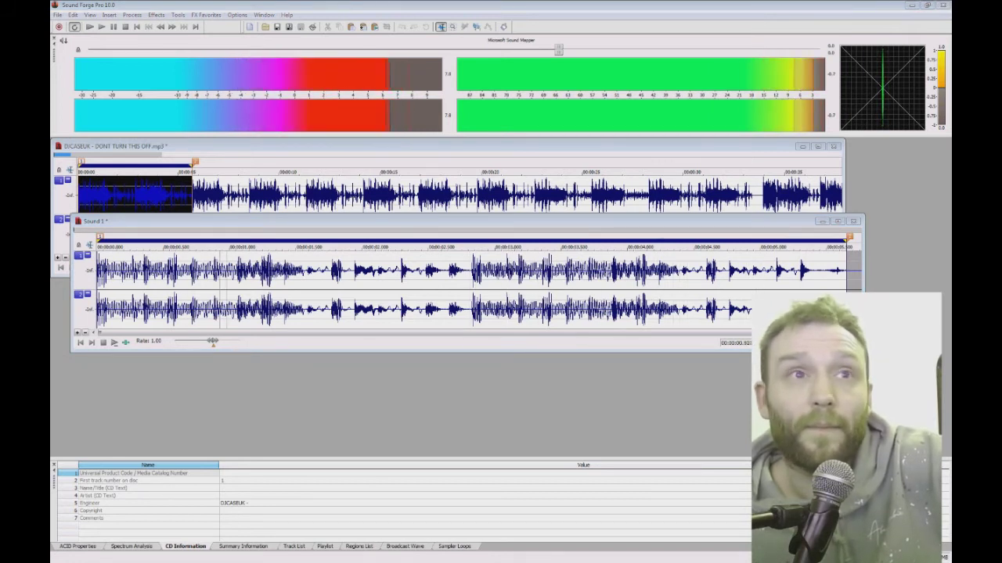
{"action": "left_click", "coordinate": [225, 343]}
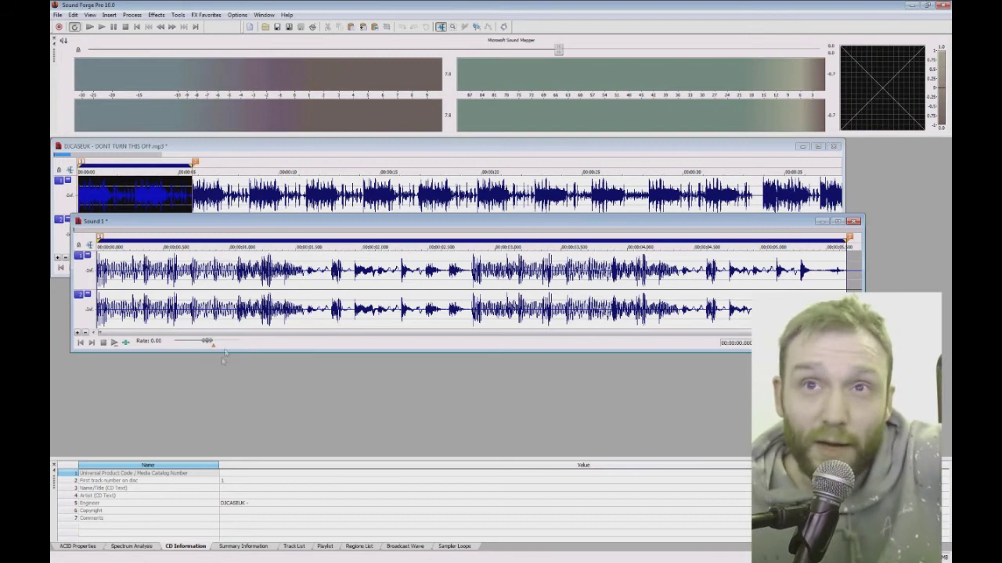
{"action": "left_click", "coordinate": [248, 489]}
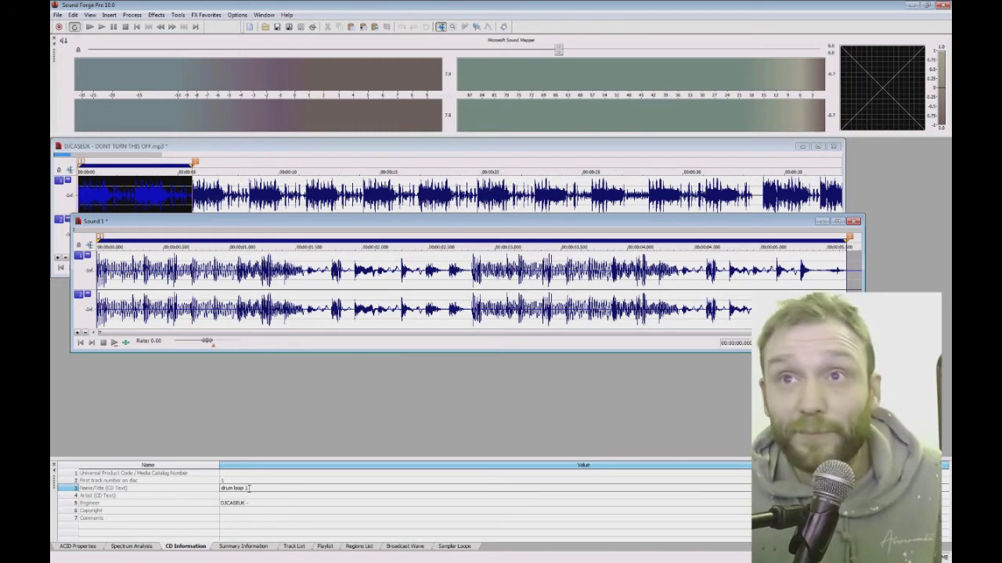
- Confirm the title 'drum loop 1' and enter the artist's Bandcamp URL as Copyright
{"action": "key", "text": "Return"}
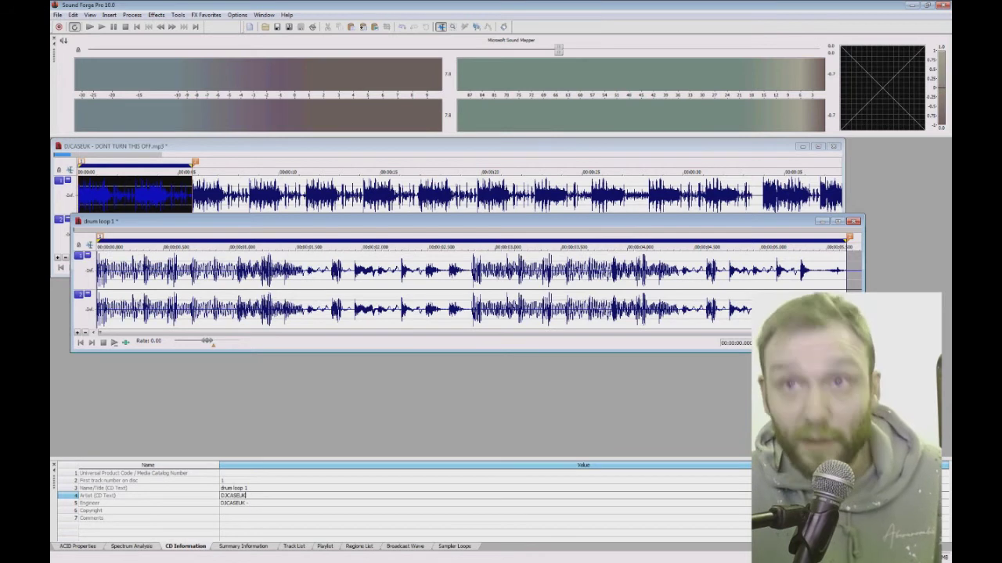
{"action": "key", "text": "Return"}
{"action": "key", "text": "Return"}
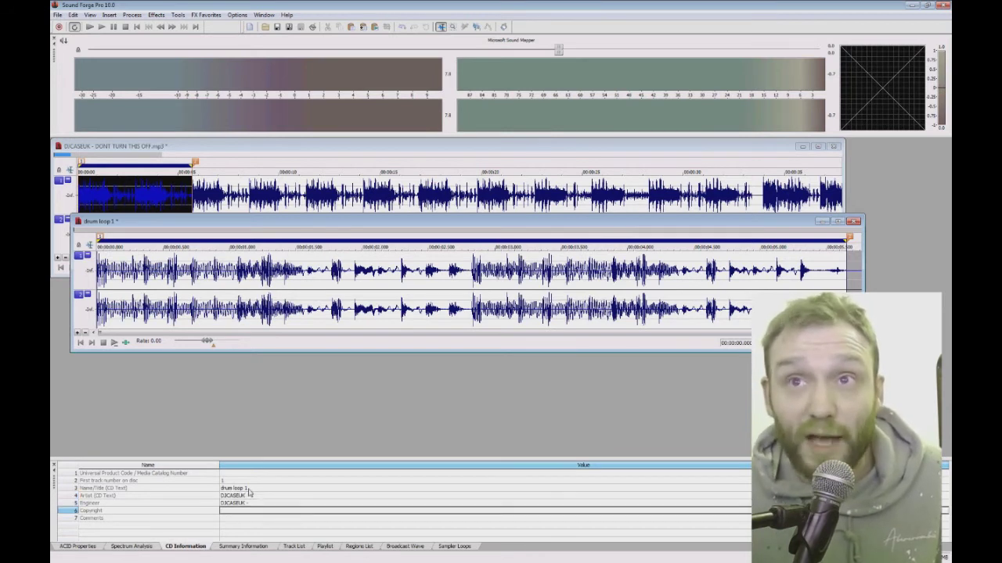
{"action": "type", "text": "DJCASE"}
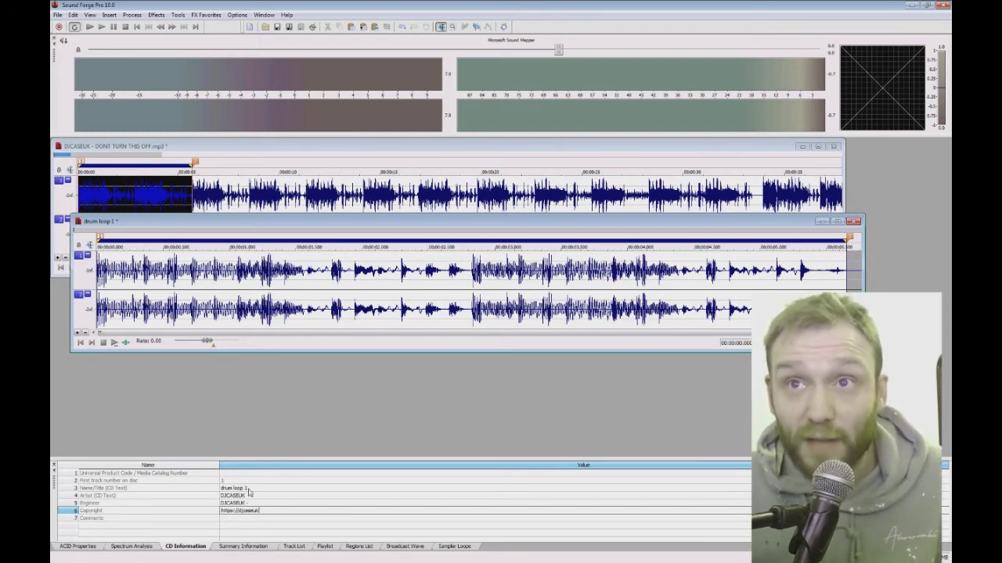
{"action": "type", "text": ".bandcamp"}
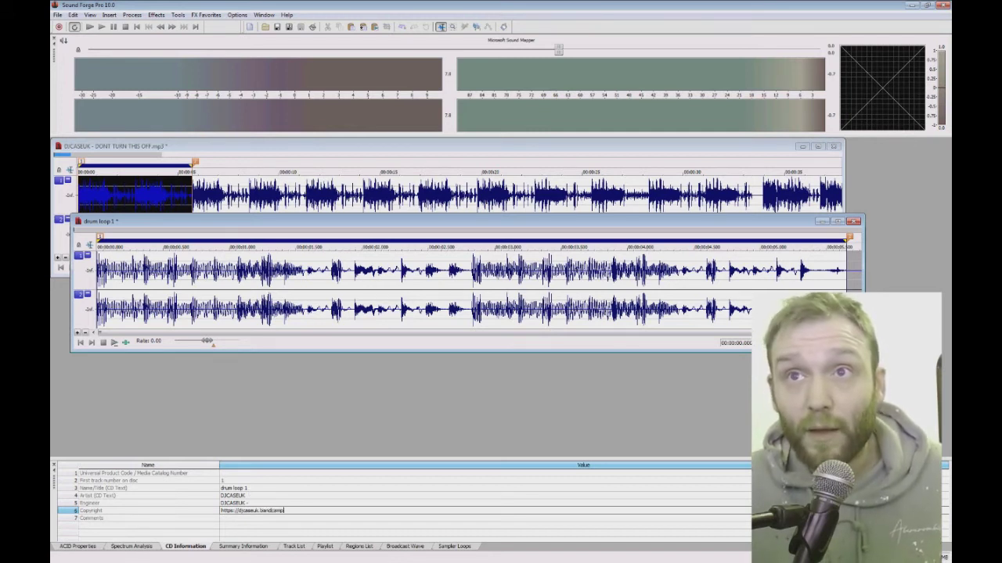
{"action": "type", "text": ".com"}
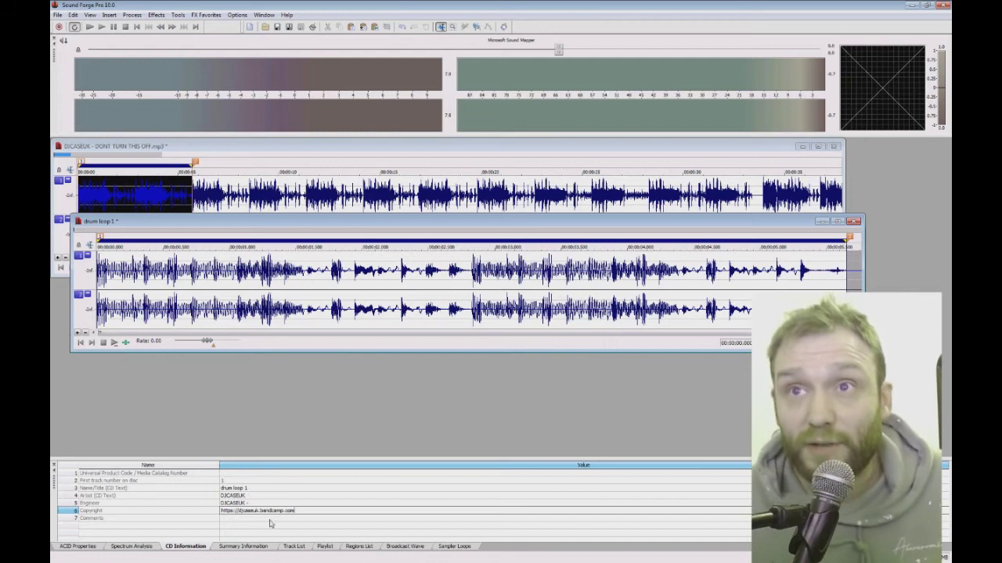
{"action": "left_click", "coordinate": [131, 515]}
{"action": "key", "text": "ctrl+c"}
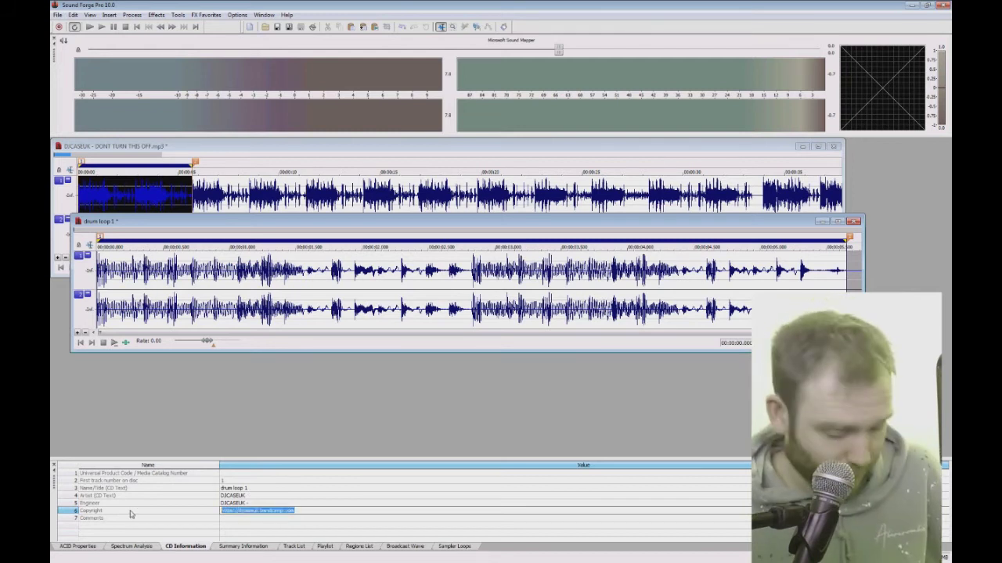
- Paste the same Bandcamp URL into the Comments field and commit it
{"action": "left_click", "coordinate": [235, 518]}
{"action": "key", "text": "ctrl+v"}
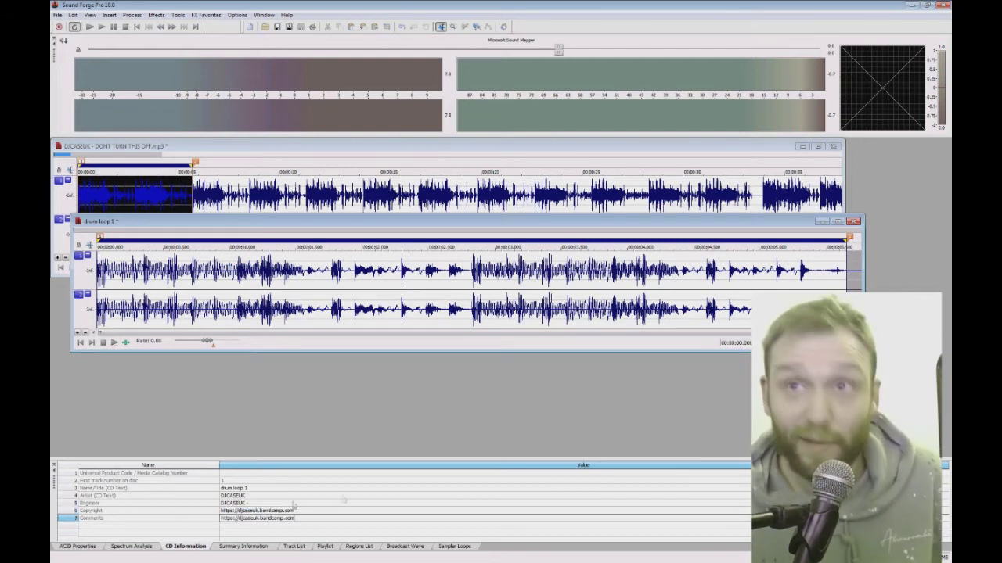
{"action": "left_click", "coordinate": [316, 497]}
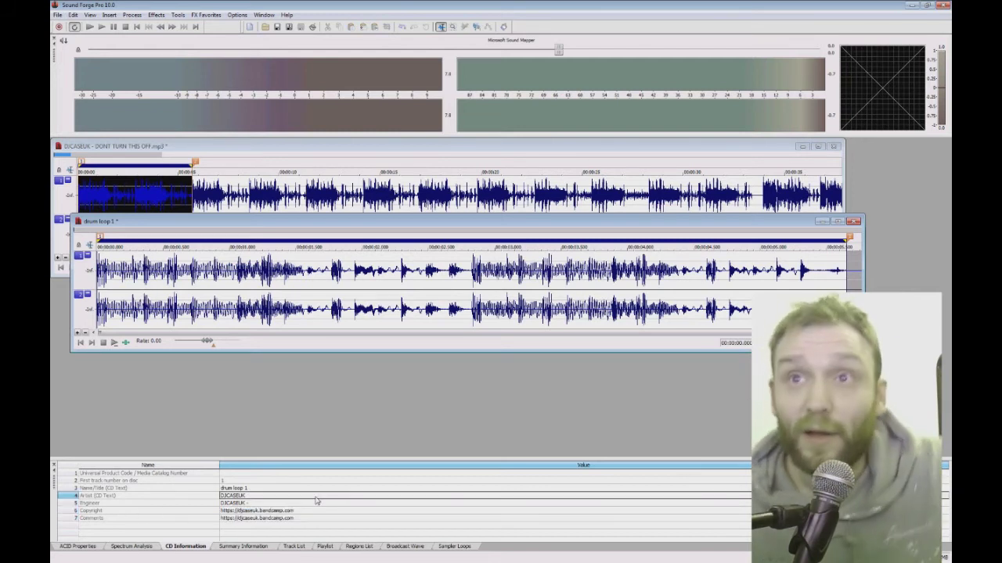
{"action": "left_click", "coordinate": [88, 549]}
- Set drum loop 1's ACID type to Loop, keeping 4/4 time with 8 beats, then begin Save As
{"action": "left_click", "coordinate": [219, 483]}
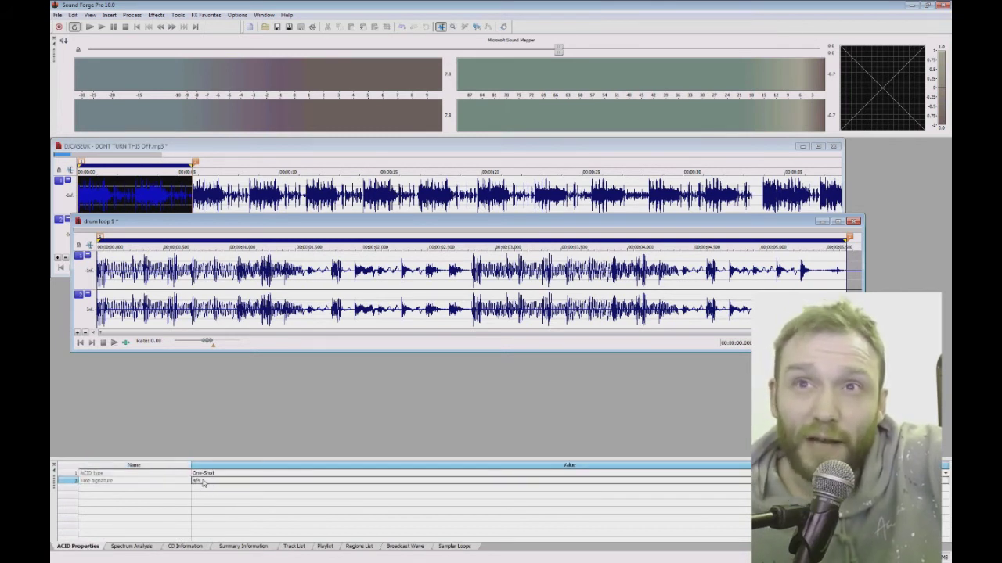
{"action": "left_click", "coordinate": [206, 474]}
{"action": "left_click", "coordinate": [208, 474]}
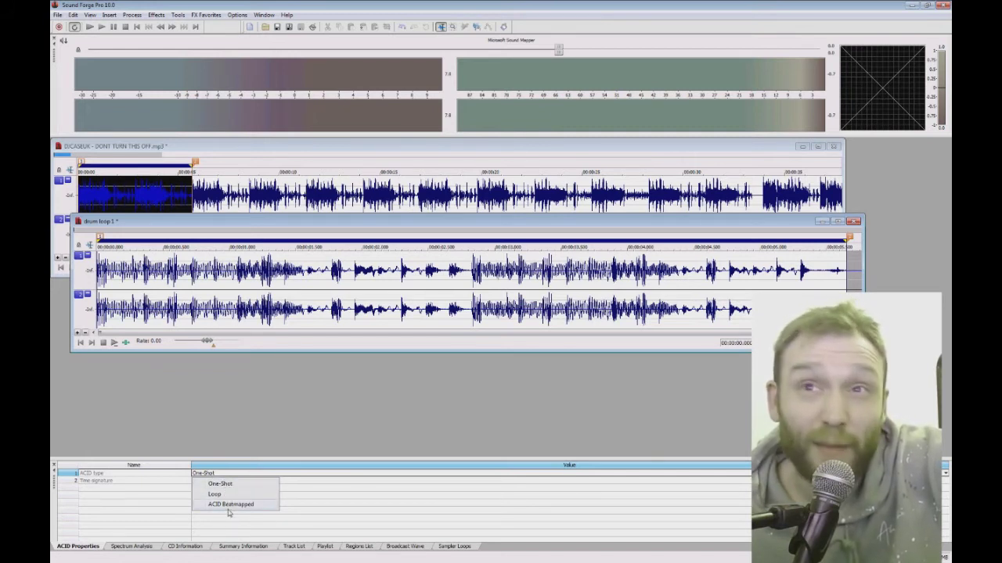
{"action": "left_click", "coordinate": [227, 495]}
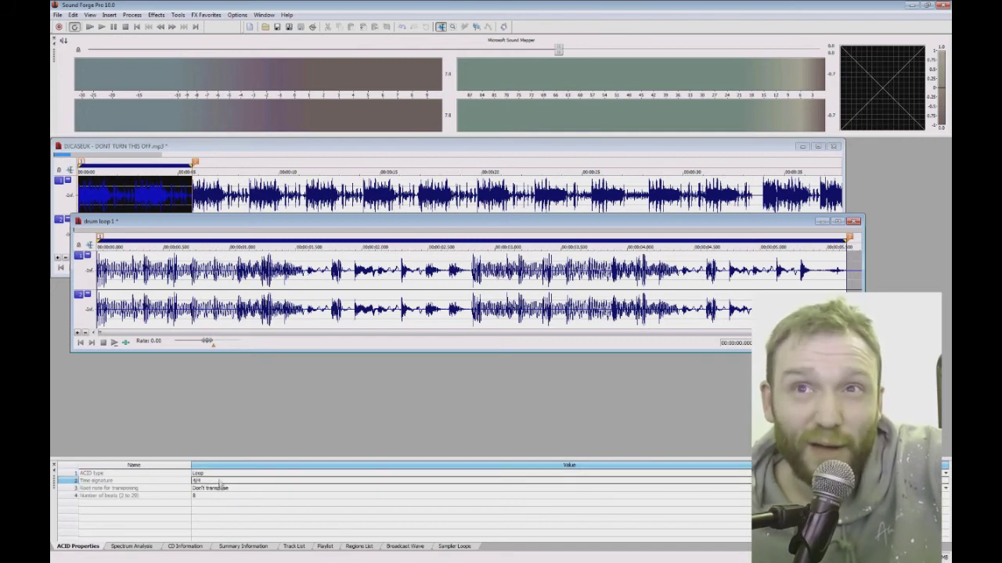
{"action": "left_click", "coordinate": [220, 481]}
{"action": "left_click", "coordinate": [309, 486]}
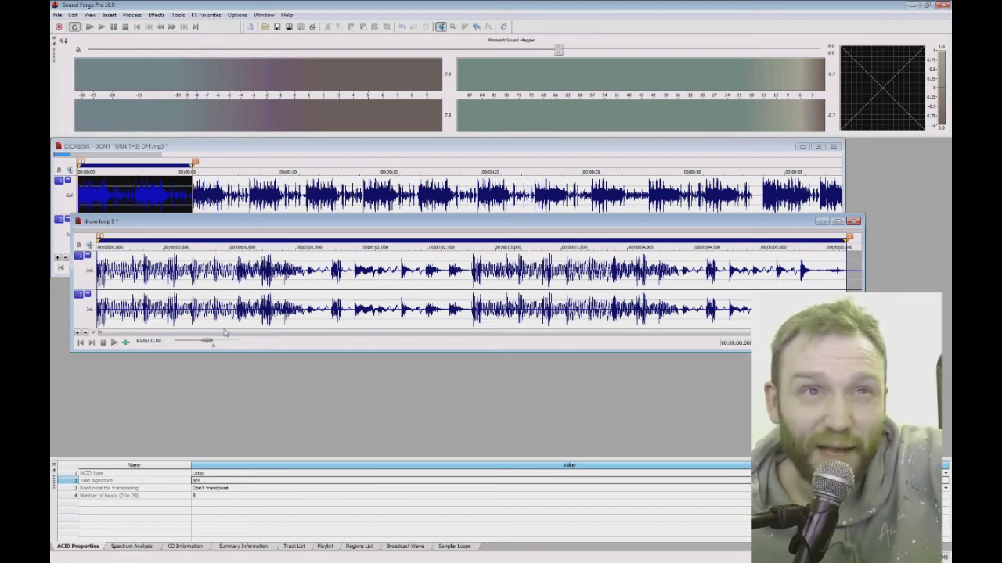
{"action": "left_click", "coordinate": [57, 15]}
{"action": "left_click", "coordinate": [95, 78]}
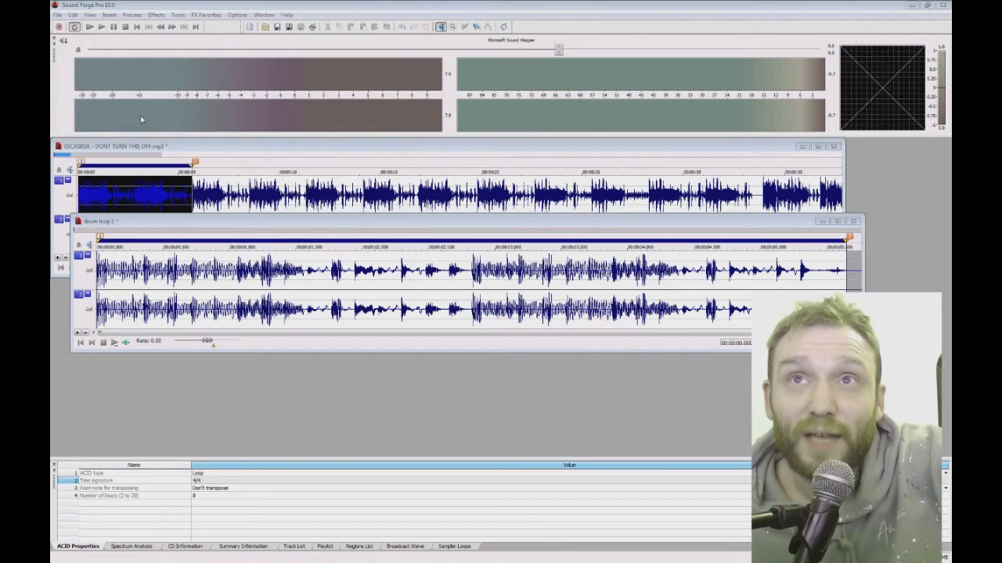
- Save 'drum loop 1' to the Desktop as a WAV with metadata, then maximize ACID Pro
{"action": "left_click", "coordinate": [393, 161]}
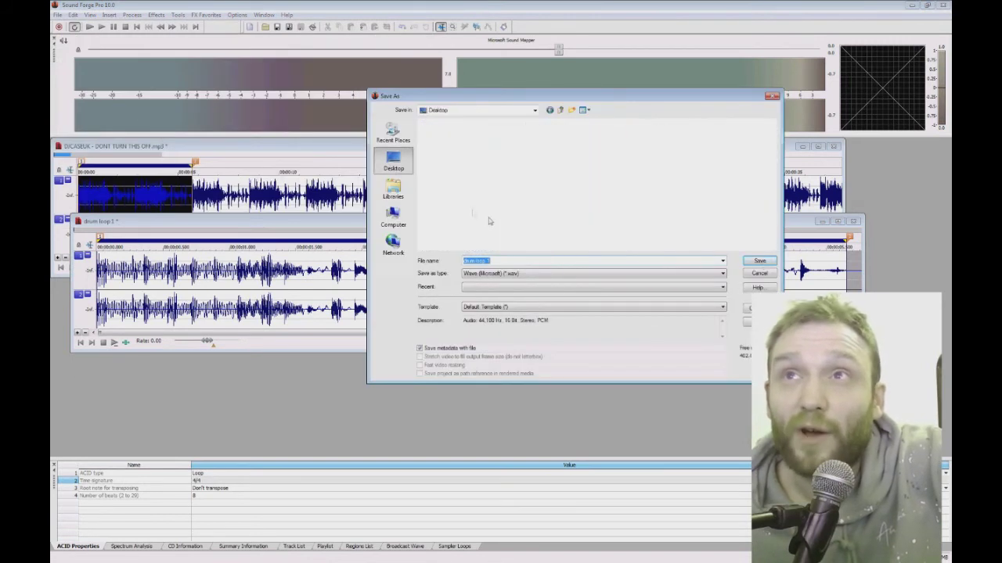
{"action": "left_click", "coordinate": [493, 261]}
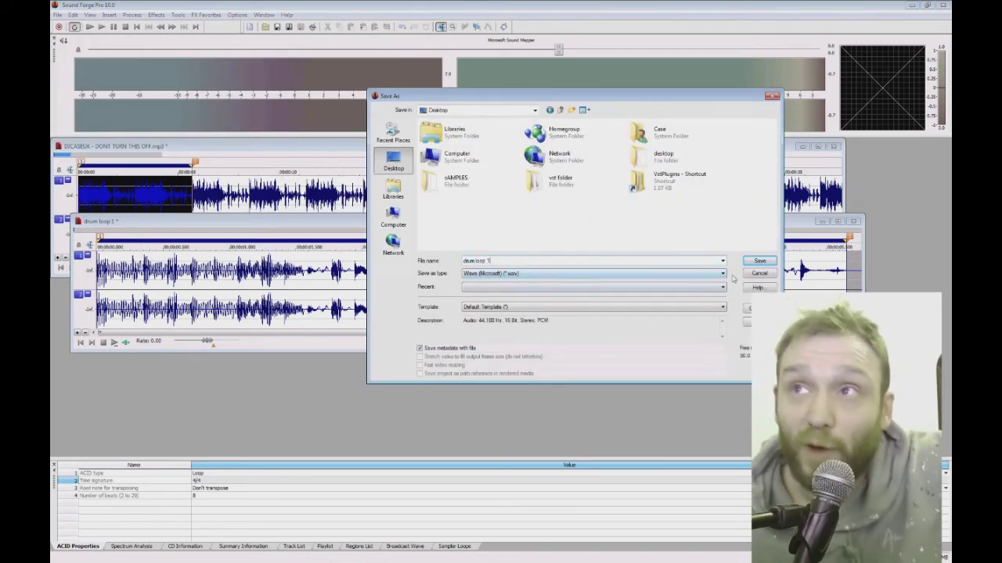
{"action": "left_click", "coordinate": [757, 261]}
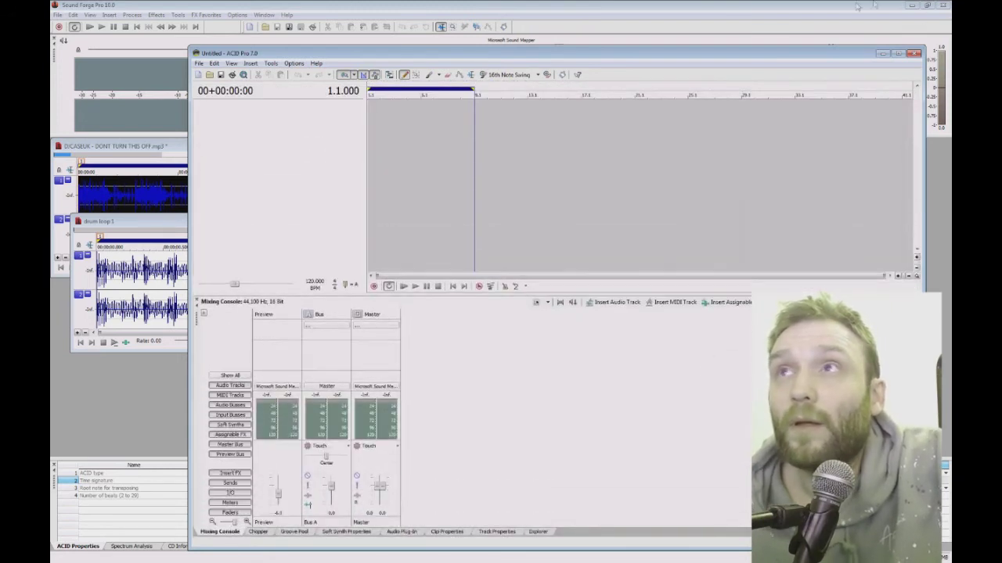
{"action": "left_click", "coordinate": [899, 53]}
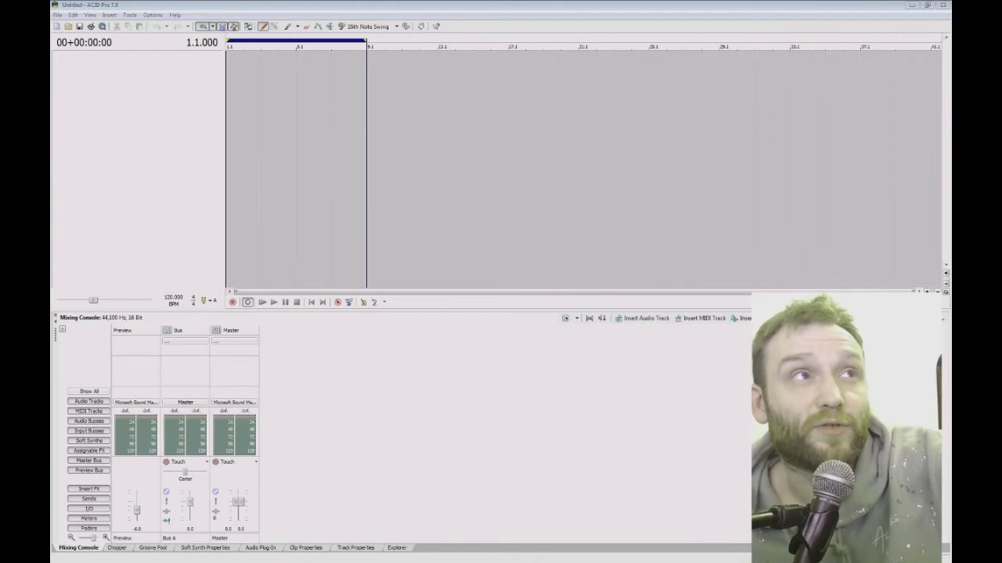
- Add drum loop 1 as a new track and paint its event out to bar 25
{"action": "left_click_drag", "start_coordinate": [136, 85], "coordinate": [200, 89]}
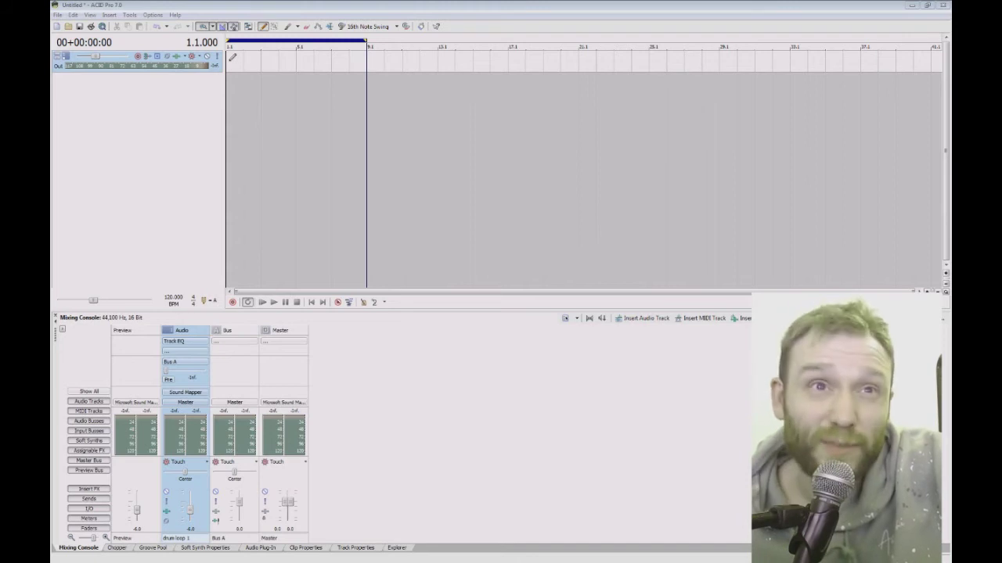
{"action": "left_click_drag", "start_coordinate": [231, 58], "coordinate": [648, 63]}
{"action": "left_click", "coordinate": [262, 65]}
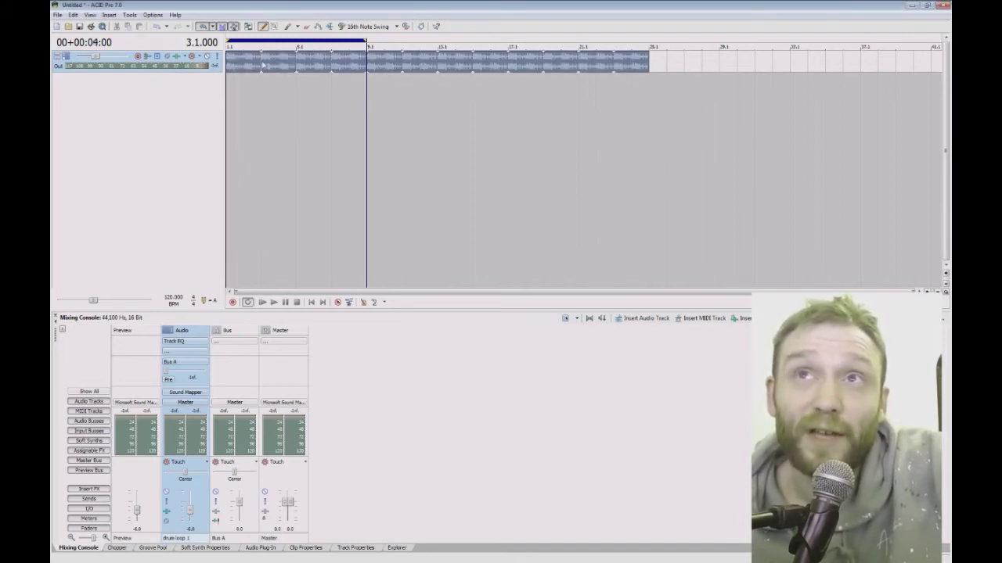
{"action": "scroll", "coordinate": [266, 86], "scroll_direction": "up", "scroll_amount": 3}
{"action": "scroll", "coordinate": [290, 114], "scroll_direction": "down", "scroll_amount": 3}
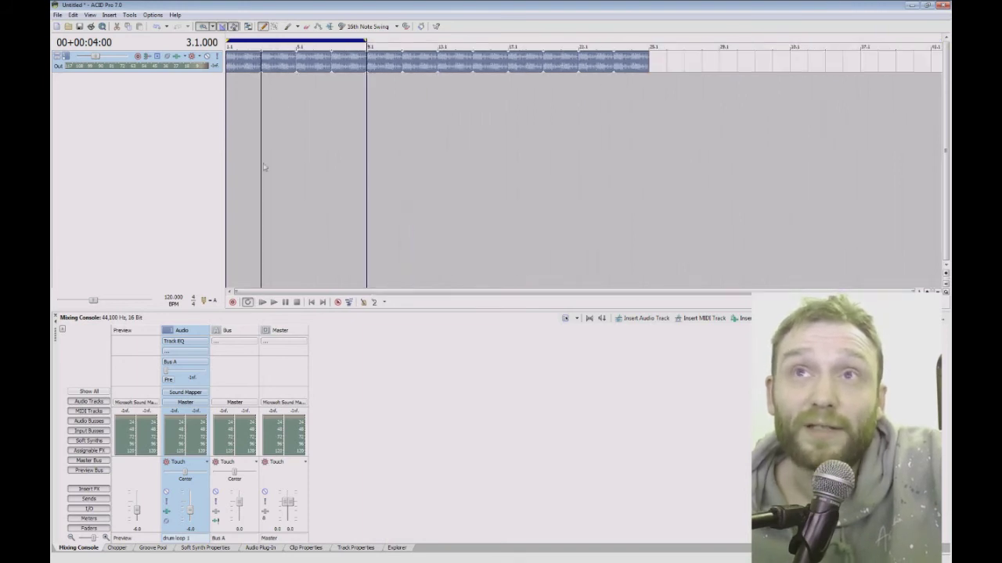
- Play the project briefly, then stop and show drum loop 1's clip properties
{"action": "left_click", "coordinate": [263, 302]}
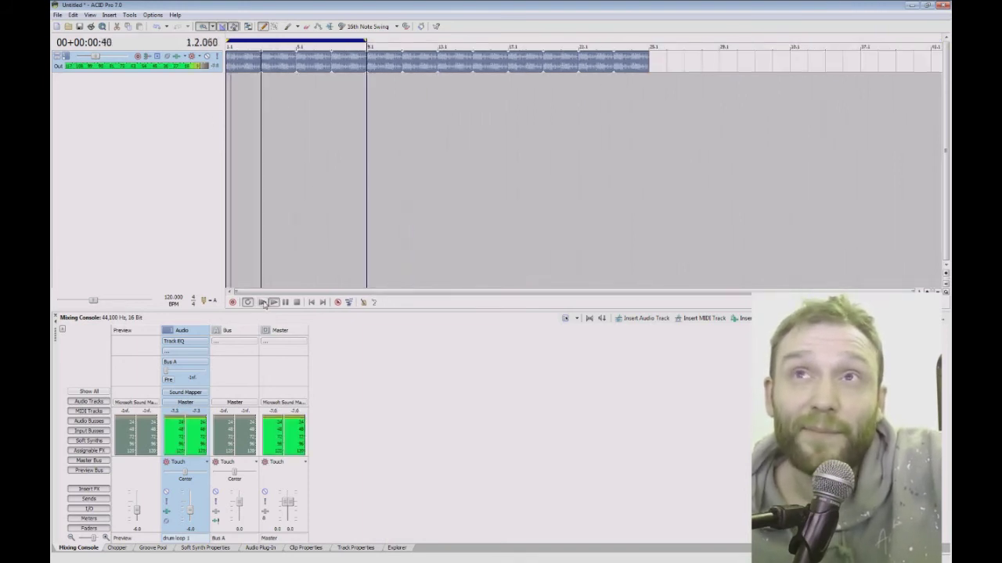
{"action": "left_click", "coordinate": [297, 303]}
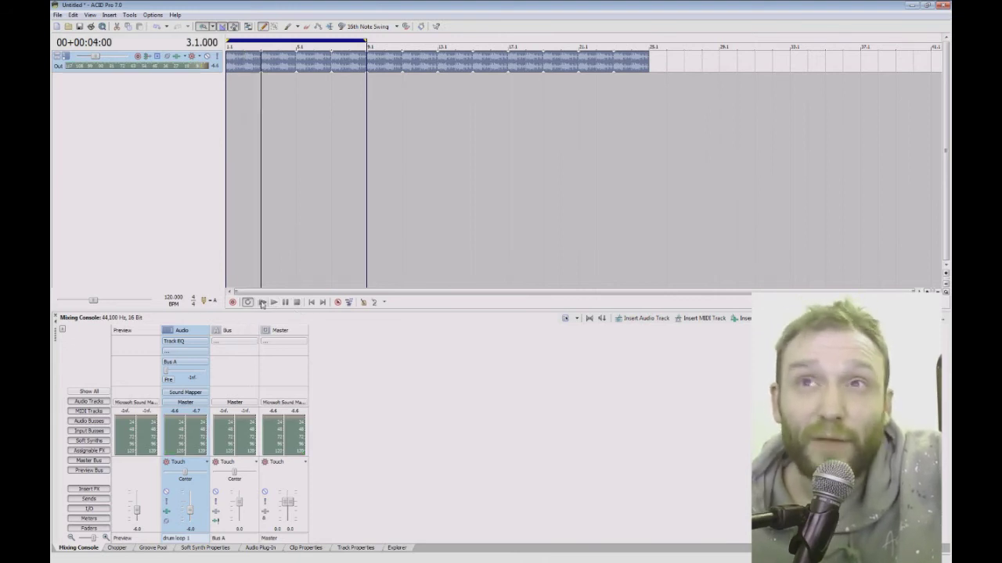
{"action": "left_click", "coordinate": [263, 303]}
- In drum loop 1's Stretch properties, set Number of beats to 16 and play from the start
{"action": "key", "text": "alt+3"}
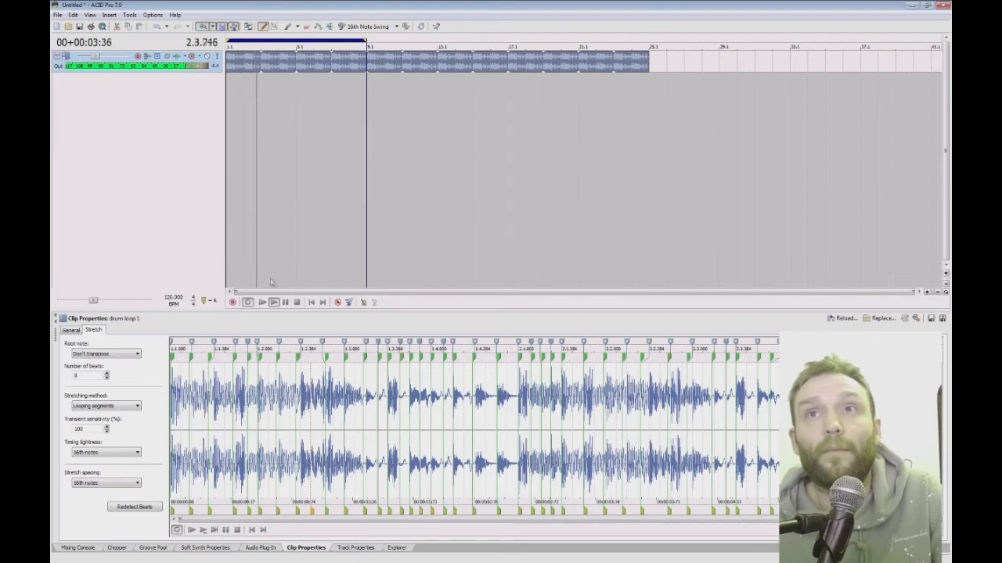
{"action": "key", "text": "space"}
{"action": "key", "text": "alt+3"}
{"action": "key", "text": "alt+6"}
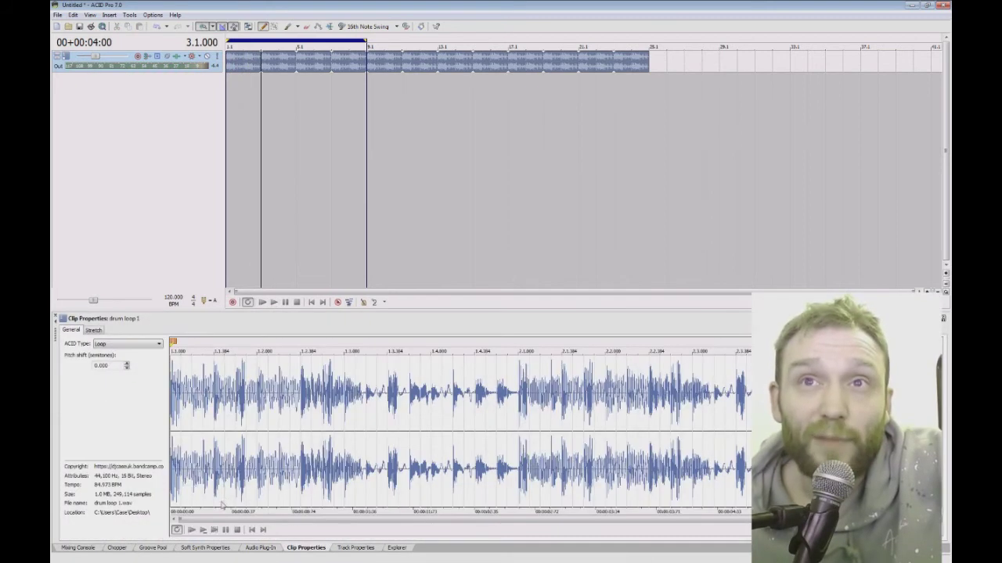
{"action": "left_click", "coordinate": [93, 331]}
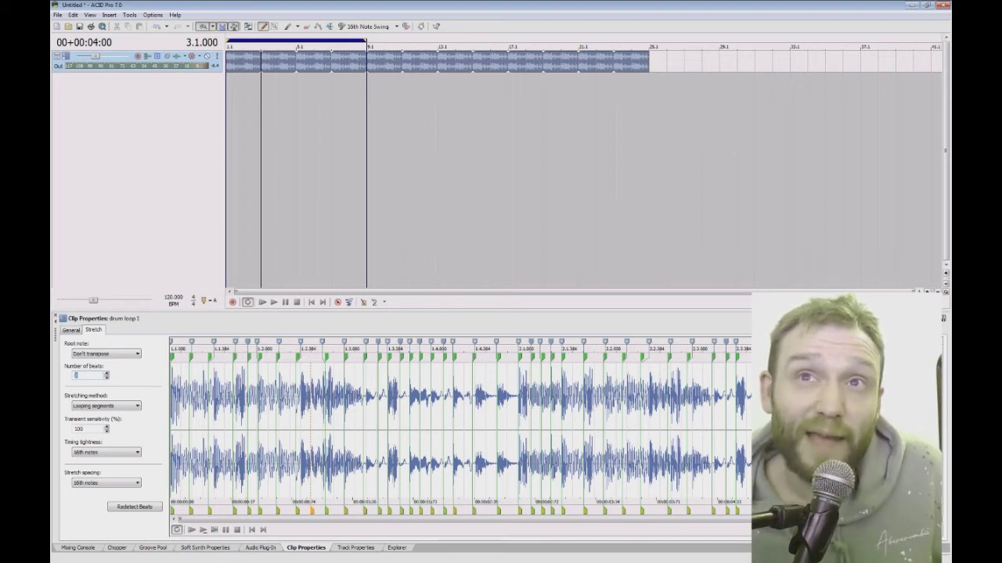
{"action": "left_click", "coordinate": [180, 239]}
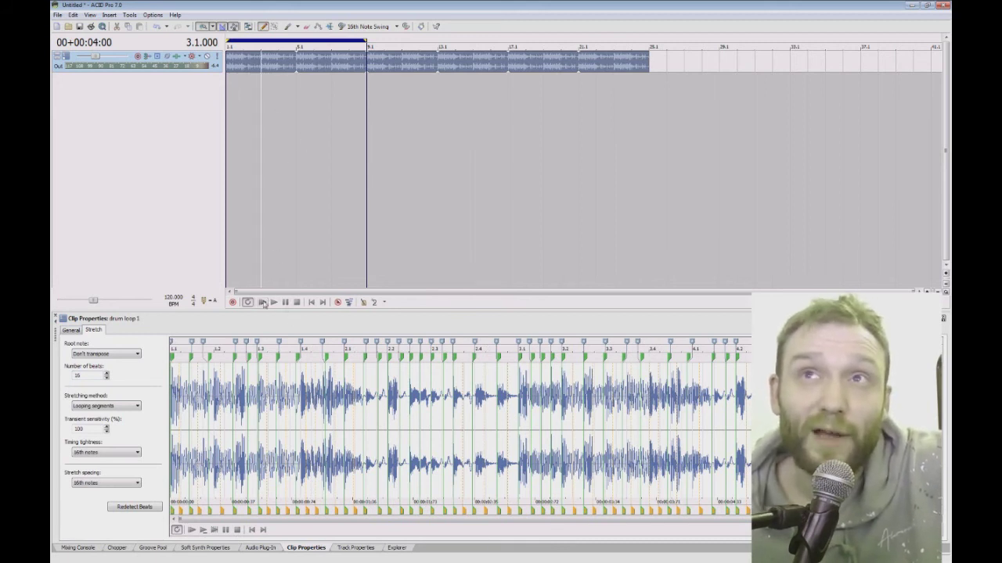
{"action": "left_click", "coordinate": [263, 303]}
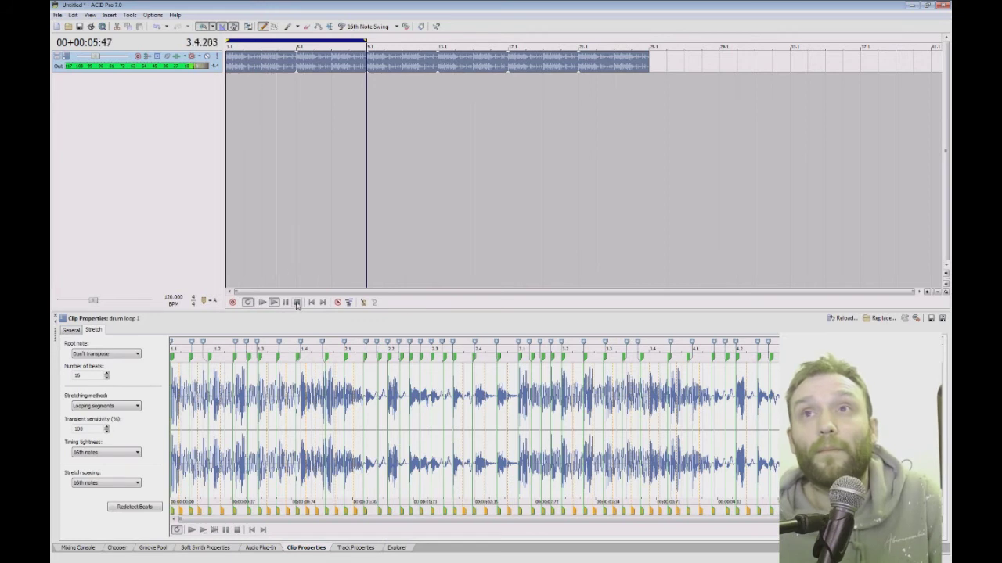
- Change the project tempo from 120 to 174 BPM and play the loop through once
{"action": "left_click", "coordinate": [297, 303]}
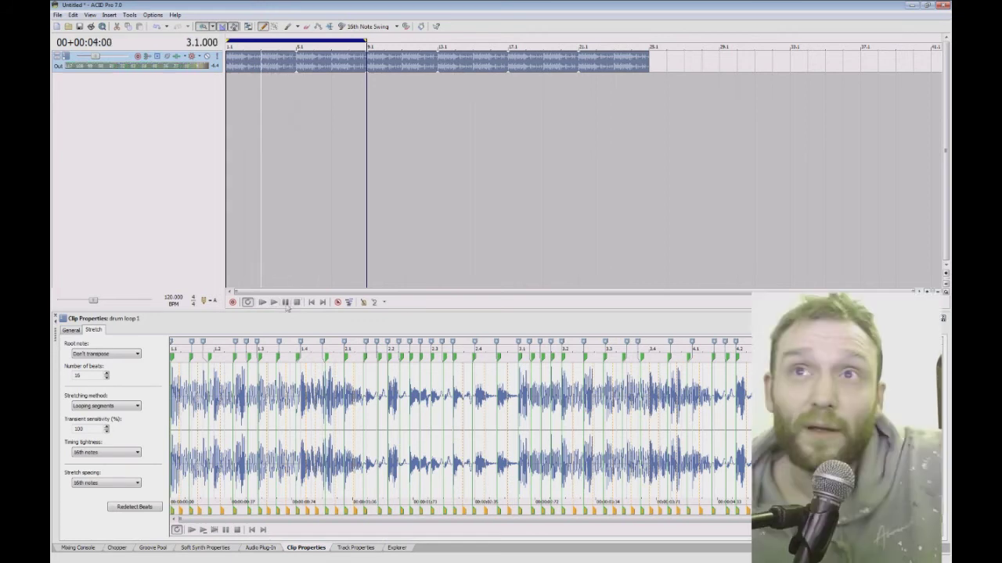
{"action": "double_click", "coordinate": [173, 298]}
{"action": "type", "text": "1"}
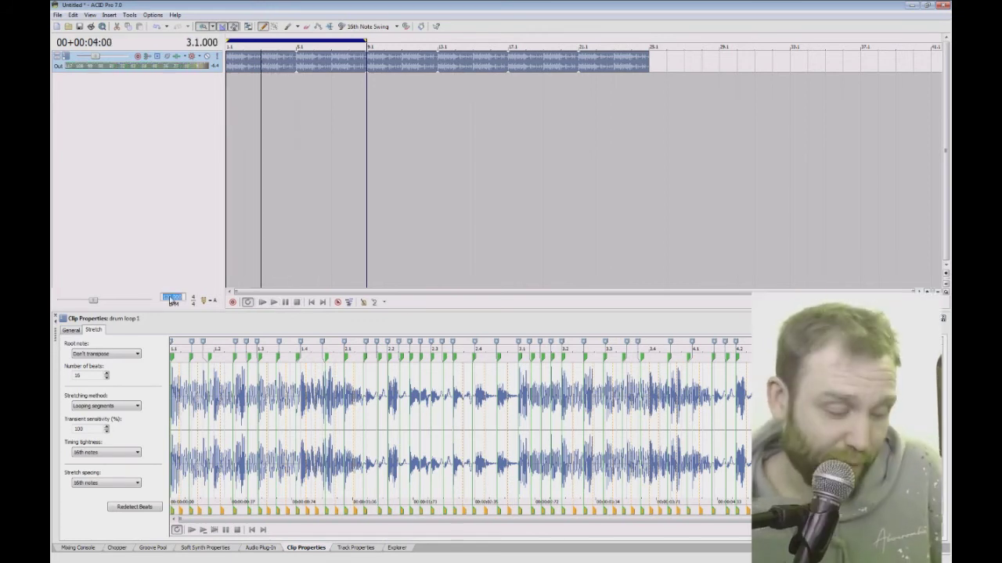
{"action": "type", "text": "74"}
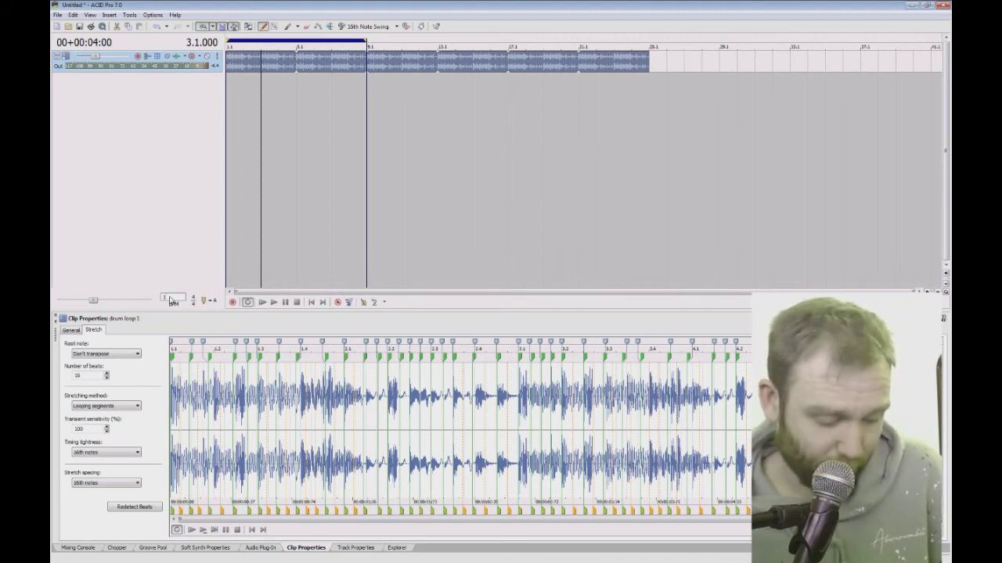
{"action": "key", "text": "Return"}
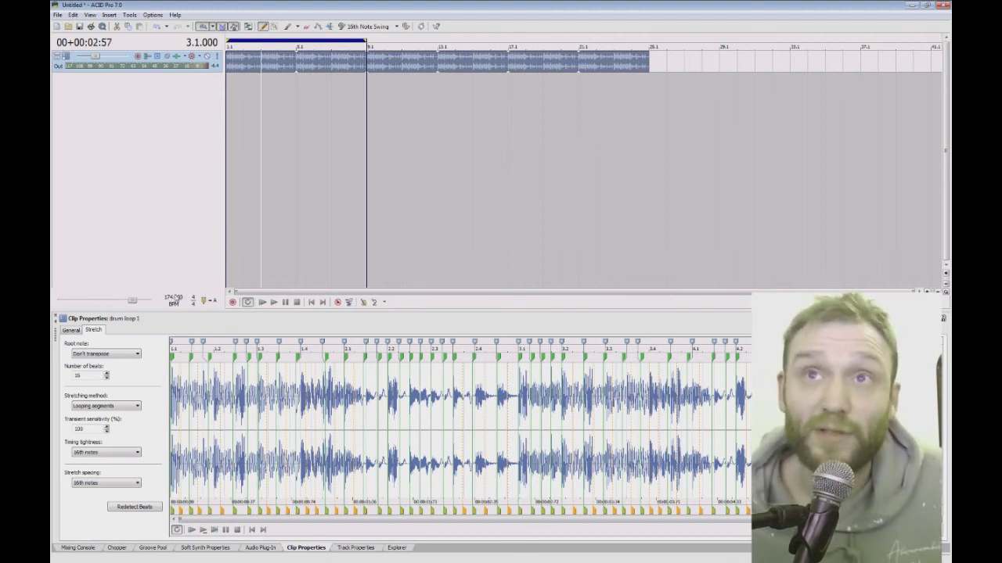
{"action": "left_click", "coordinate": [262, 302]}
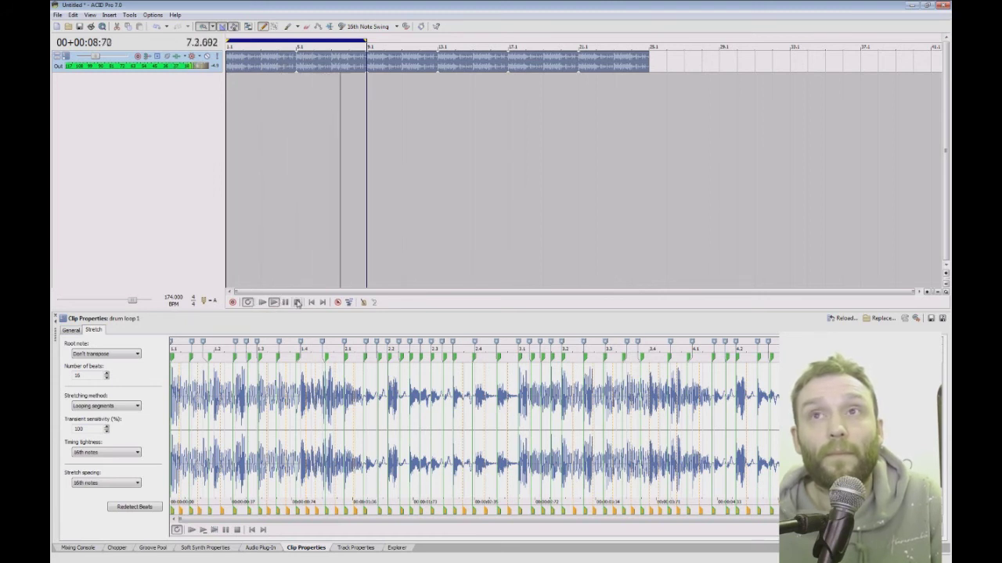
{"action": "left_click", "coordinate": [297, 303]}
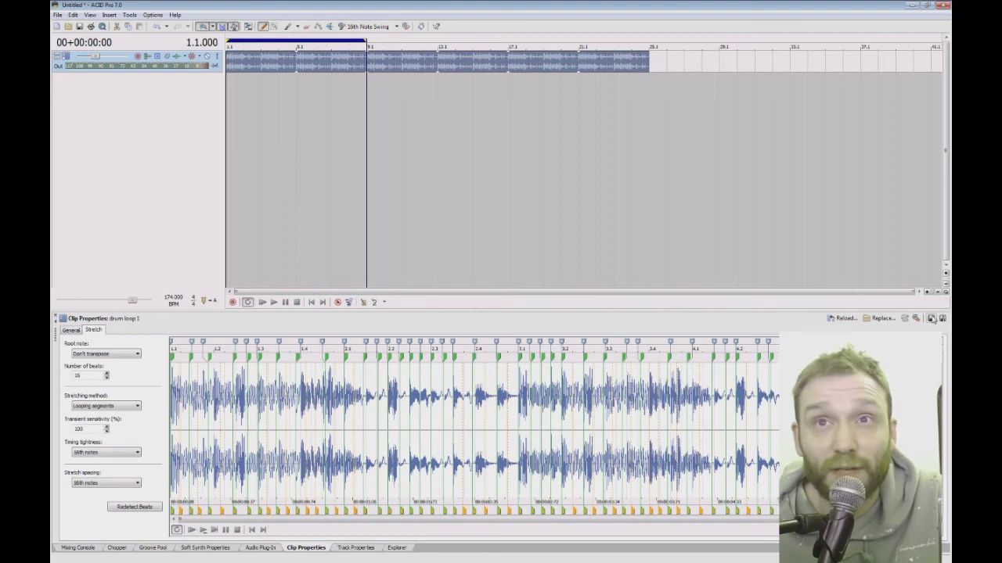
- Save drum loop 1's 16-beat stretch settings to its file, including legacy stretch information
{"action": "left_click", "coordinate": [931, 319]}
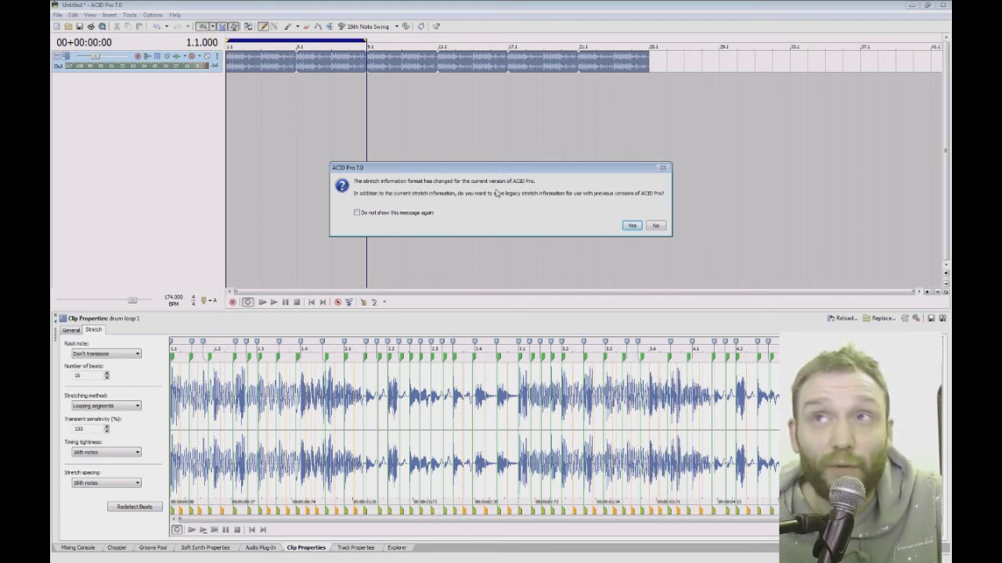
{"action": "left_click", "coordinate": [635, 225]}
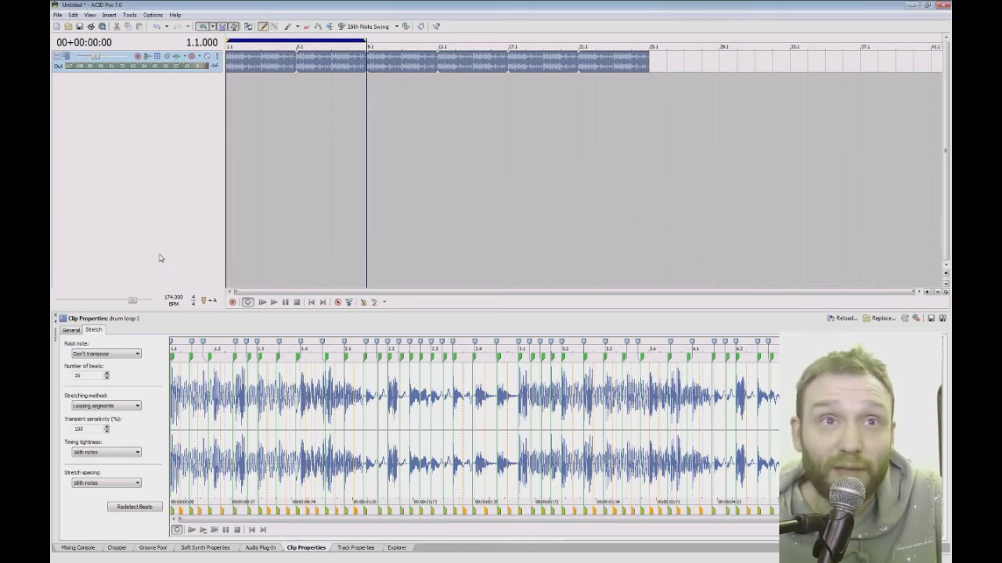